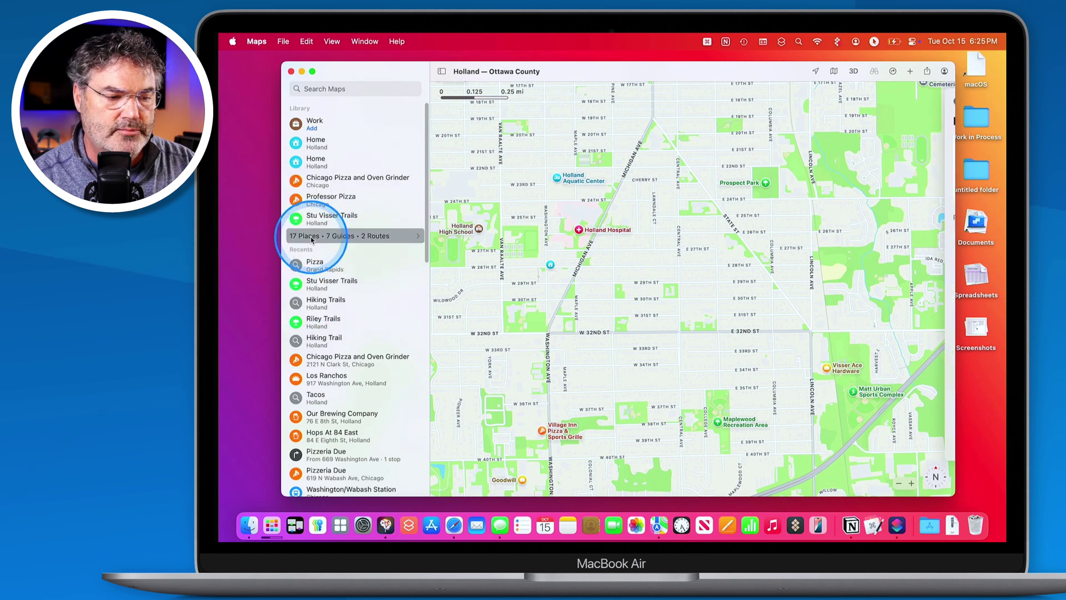
Unpin Professor Pizza from the Library's Pinned places list.
click(311, 236)
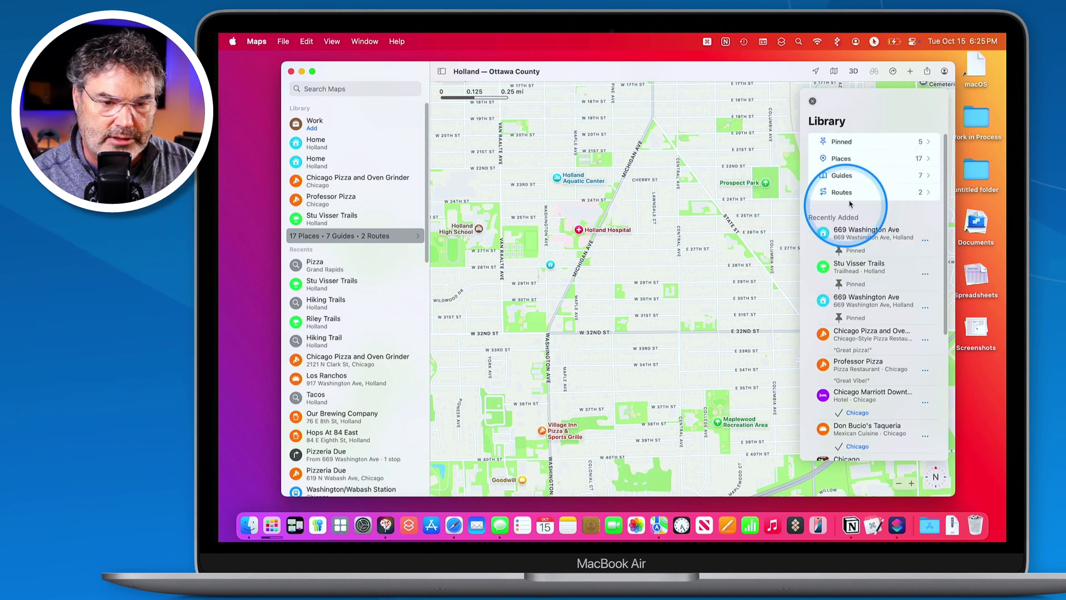
click(838, 142)
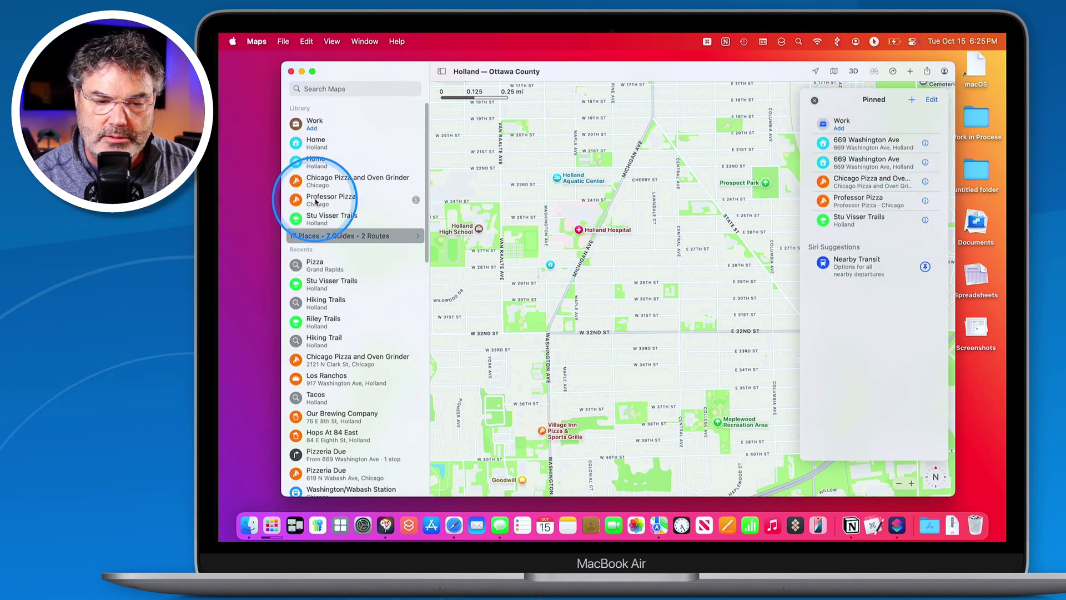
click(925, 201)
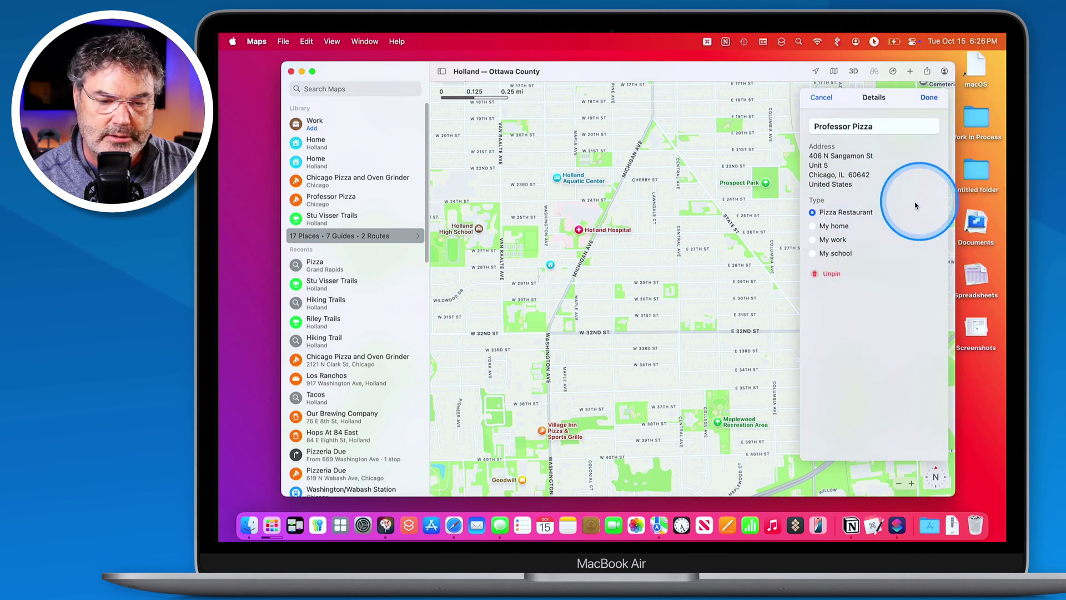
click(832, 275)
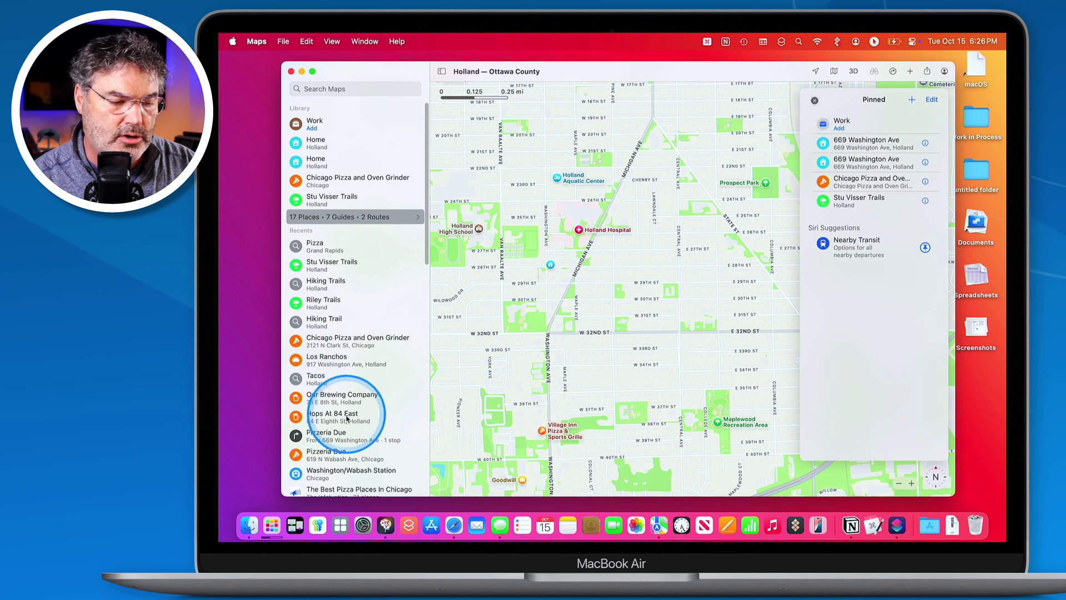
From Recents, add Pizzeria Due in Chicago to the Library as an 18th place and pin it.
click(340, 455)
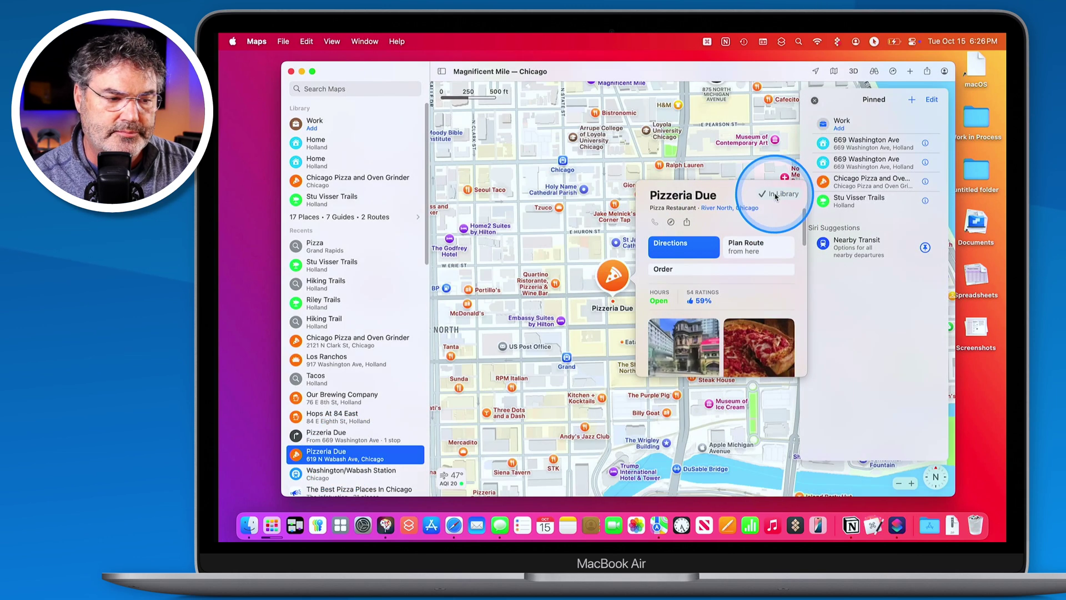
click(774, 195)
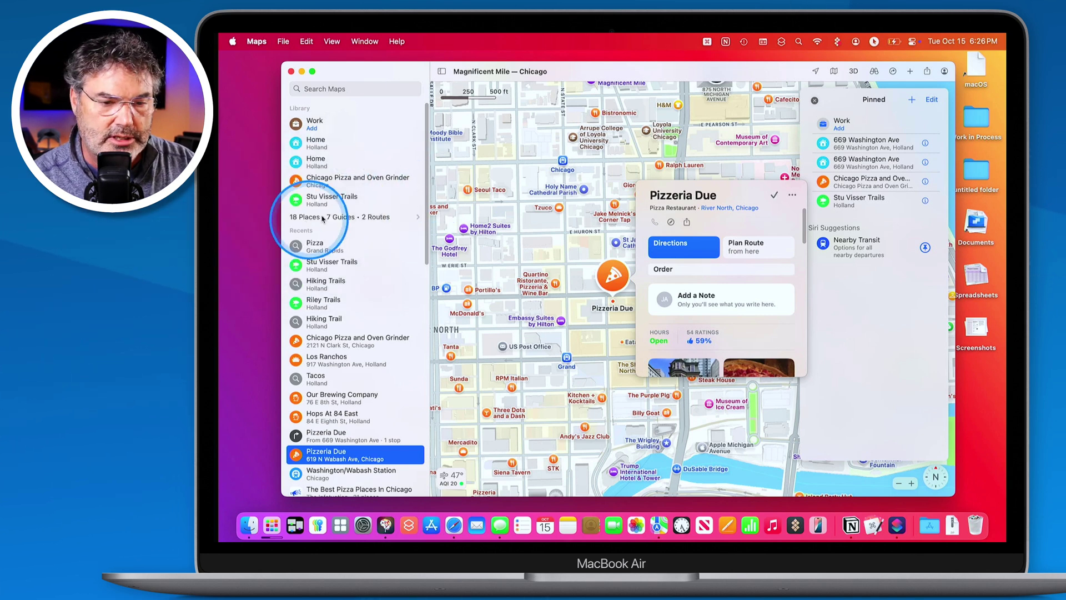
click(792, 196)
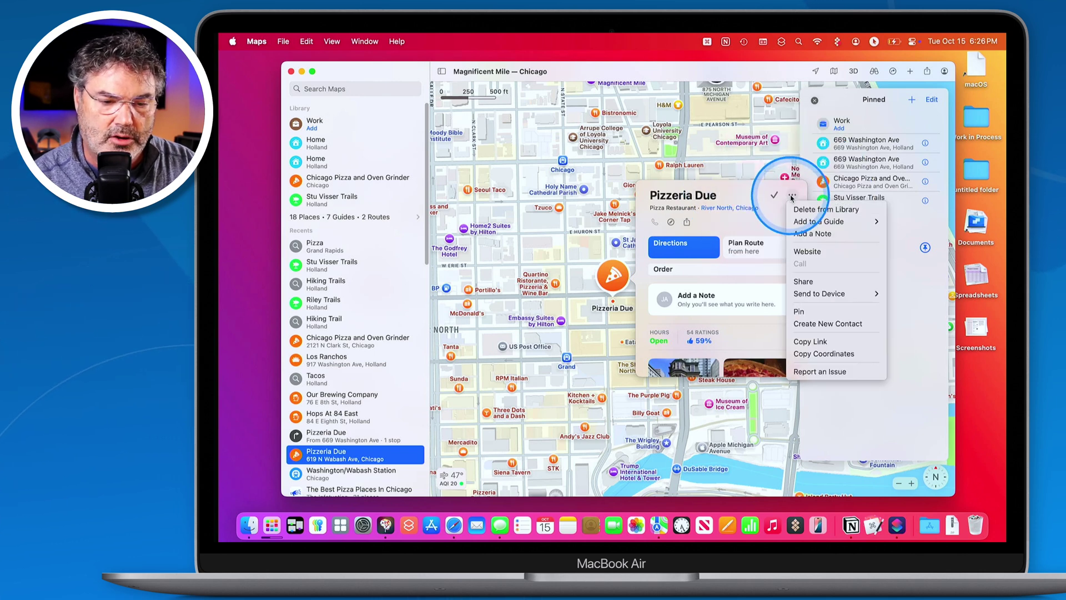
click(801, 314)
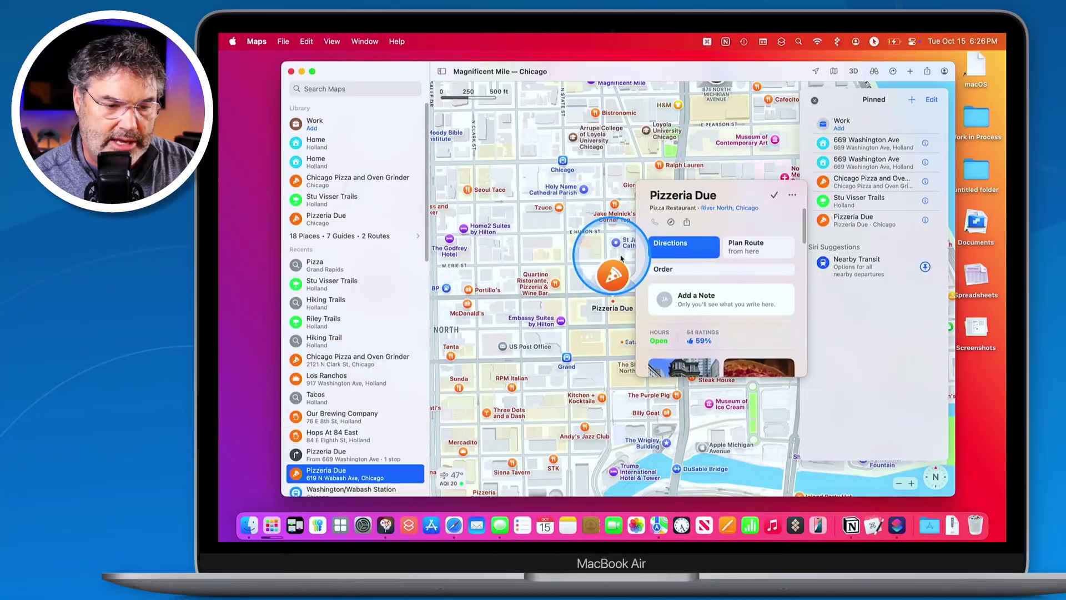
Give Pizzeria Due's place card the note 'Great Pizza!' and confirm it in the editor.
click(688, 298)
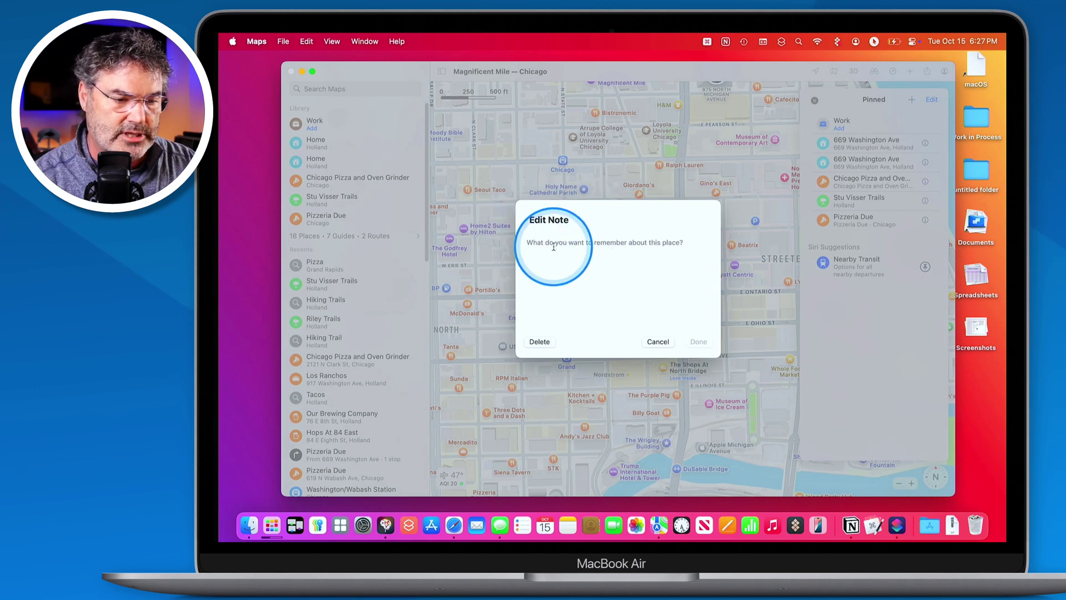
text(Grea)
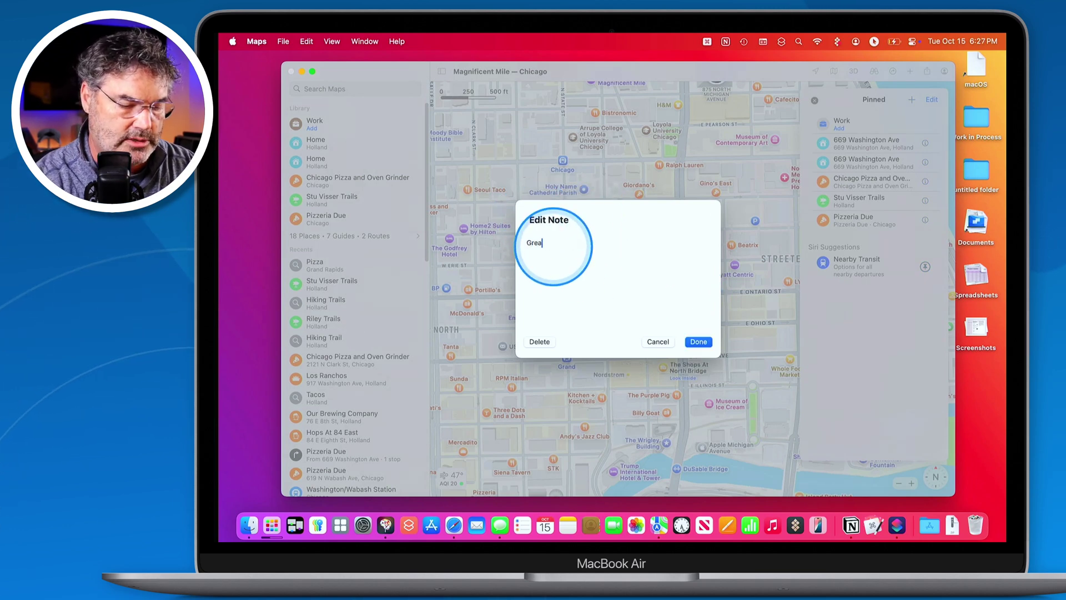
text(t Pizza!)
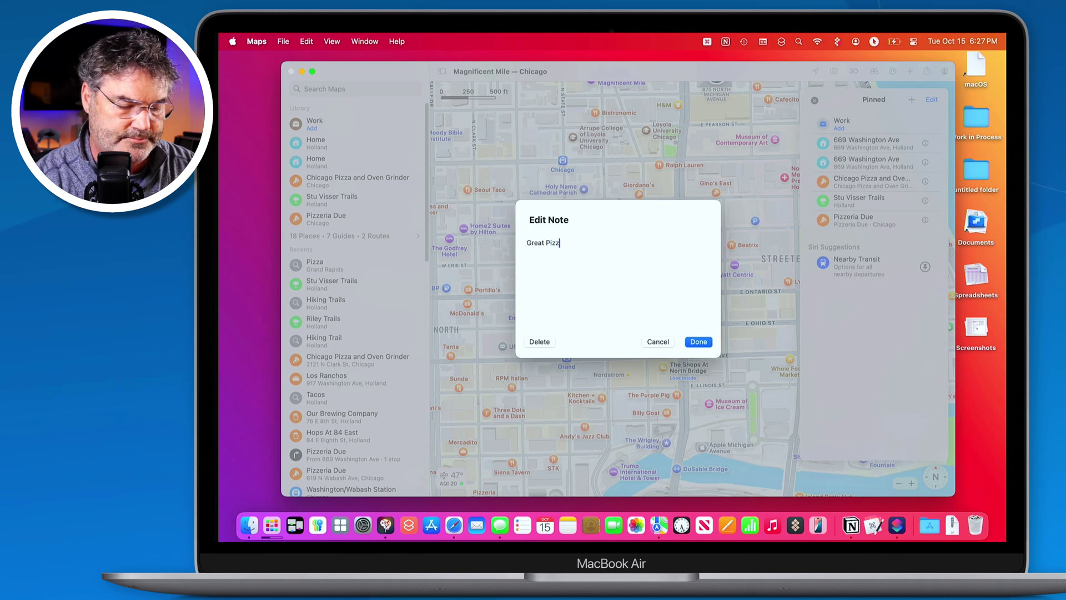
click(698, 342)
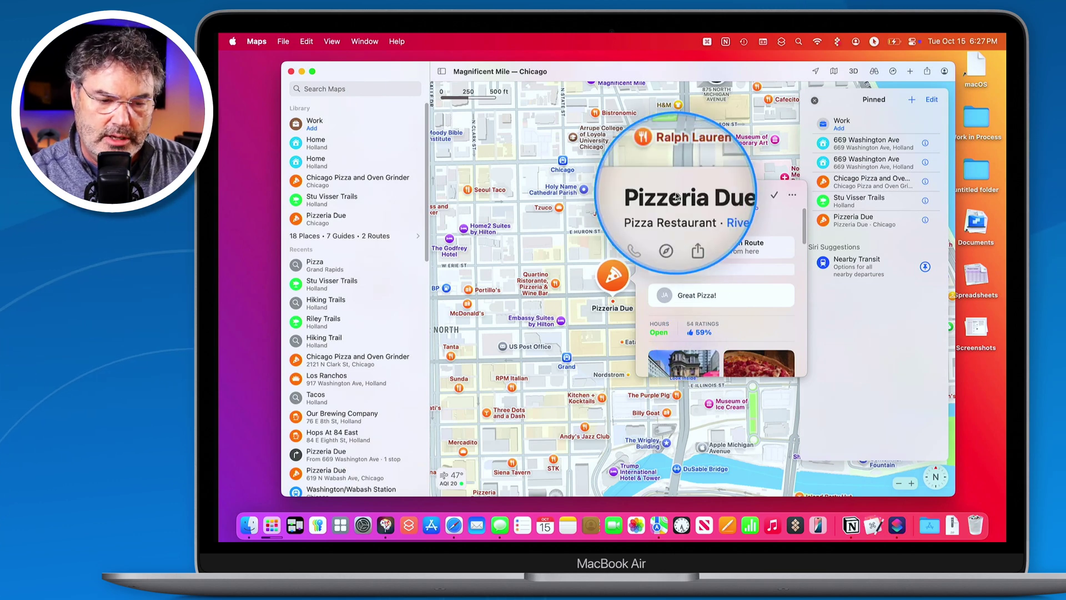
click(689, 302)
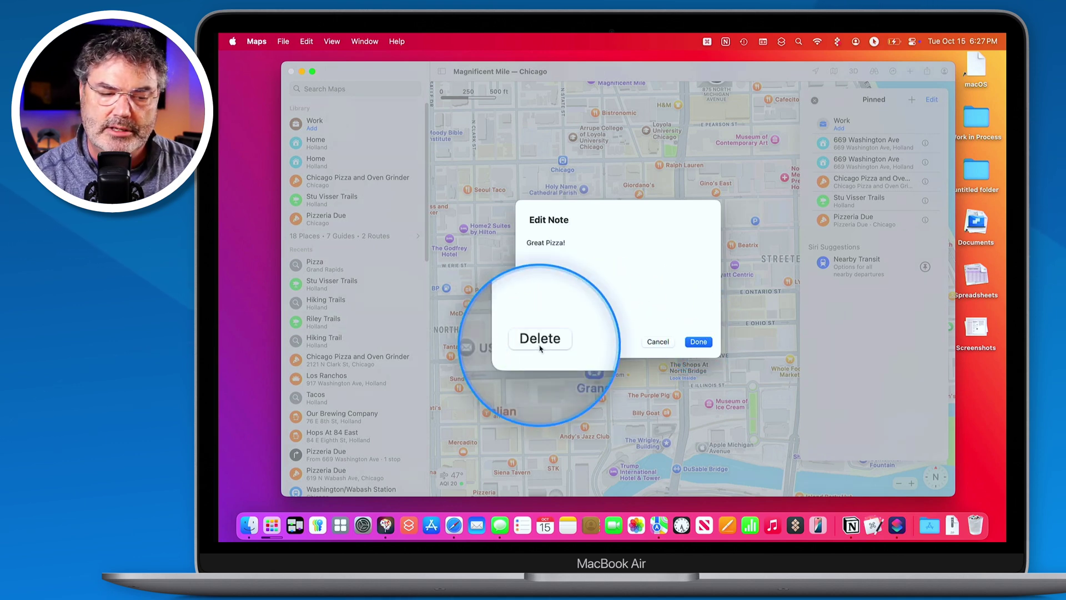
click(698, 341)
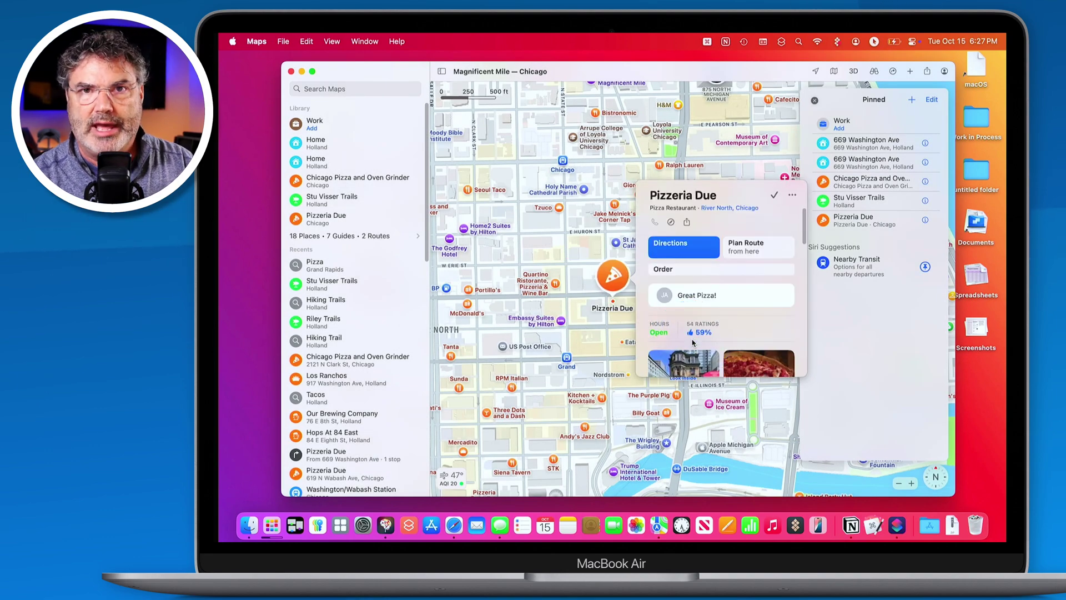
Close the Pizzeria Due card and look through the Library's saved Places list.
click(931, 100)
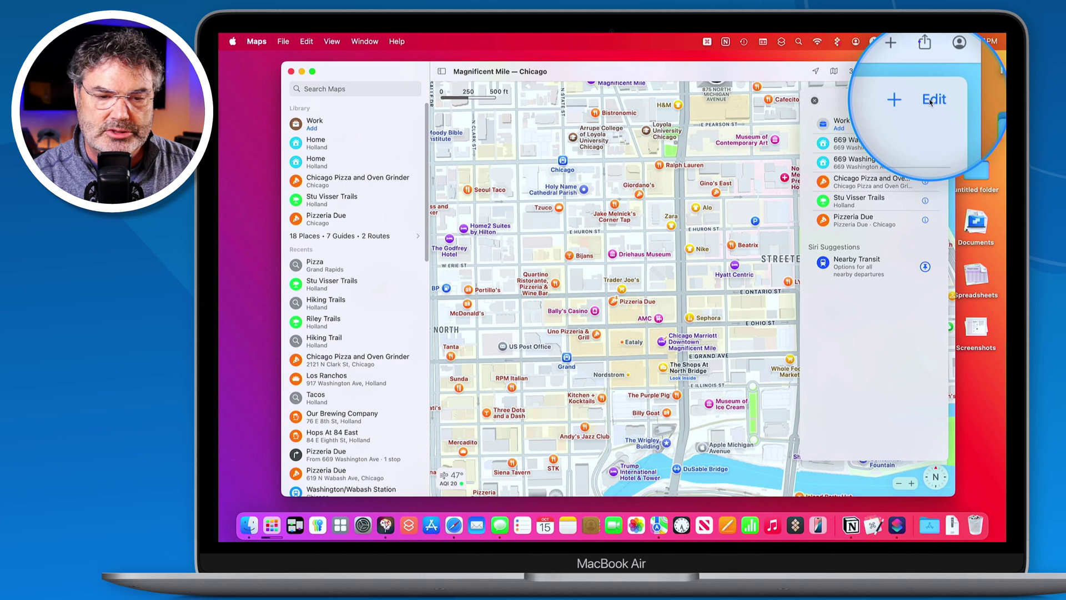
click(814, 101)
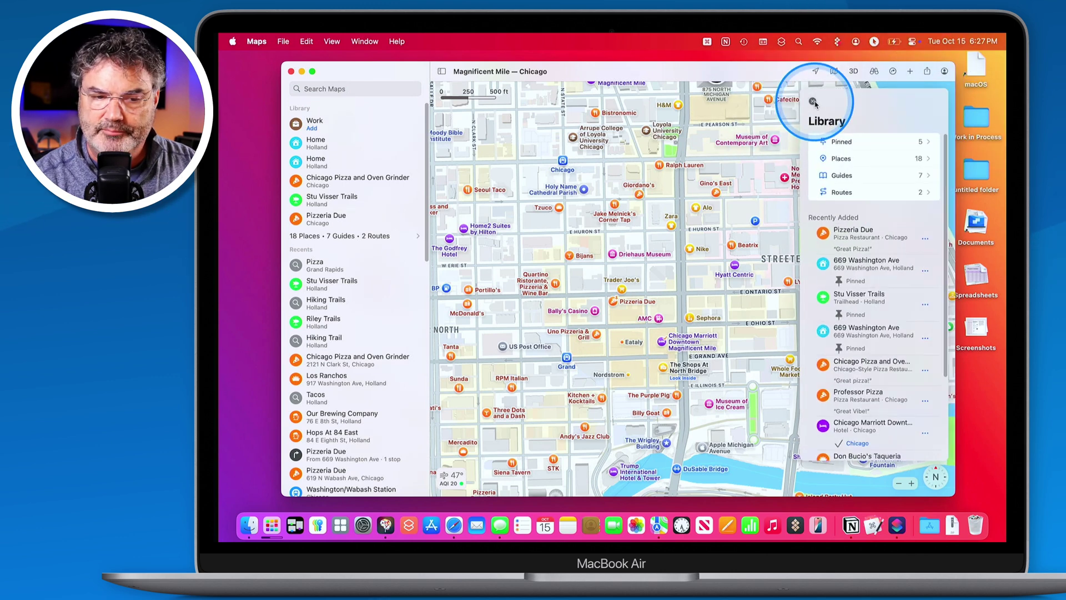
click(846, 160)
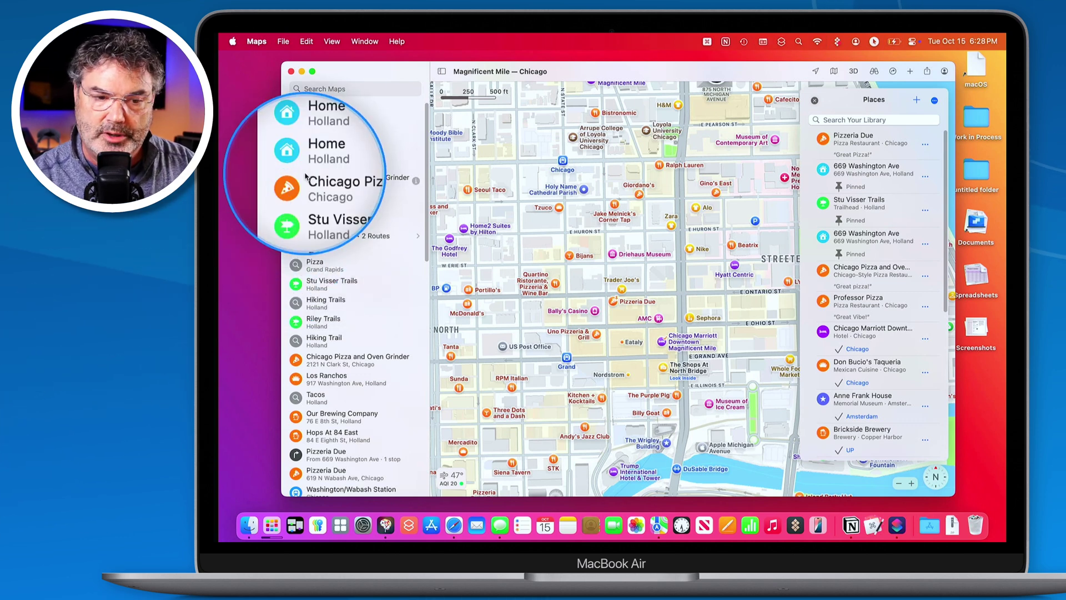
click(813, 102)
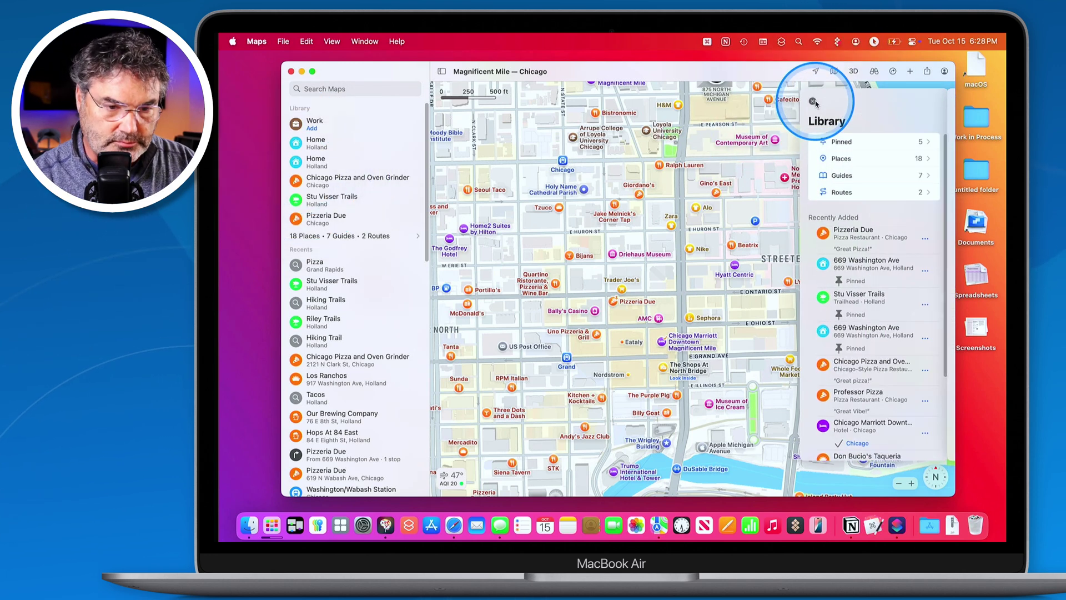
Show My Guides (Favorites, Chicago, Amsterdam and more), cancelling the New Guide sheet.
click(840, 177)
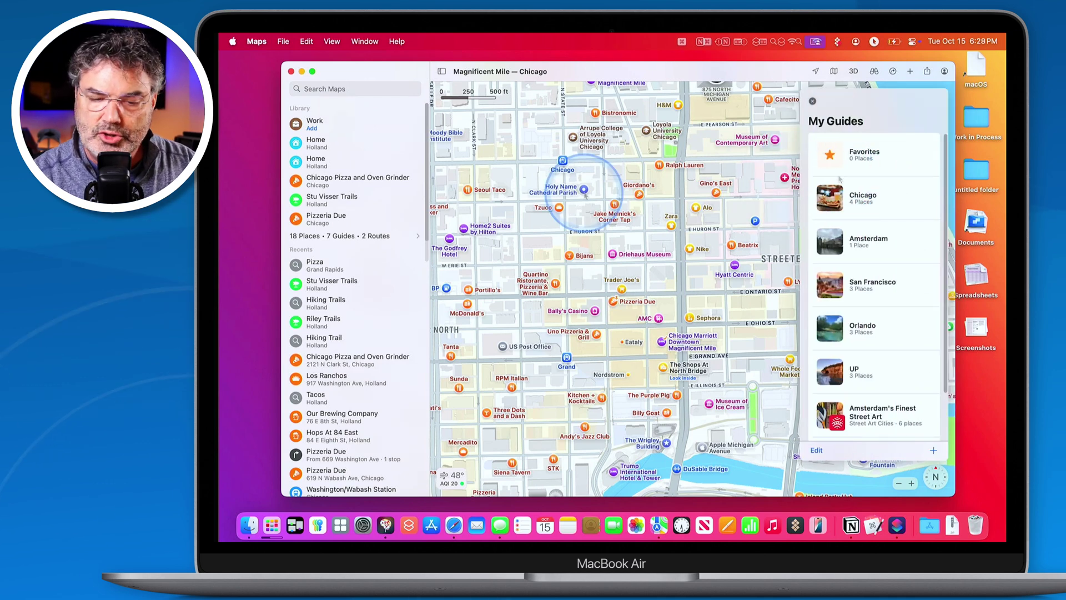
click(933, 451)
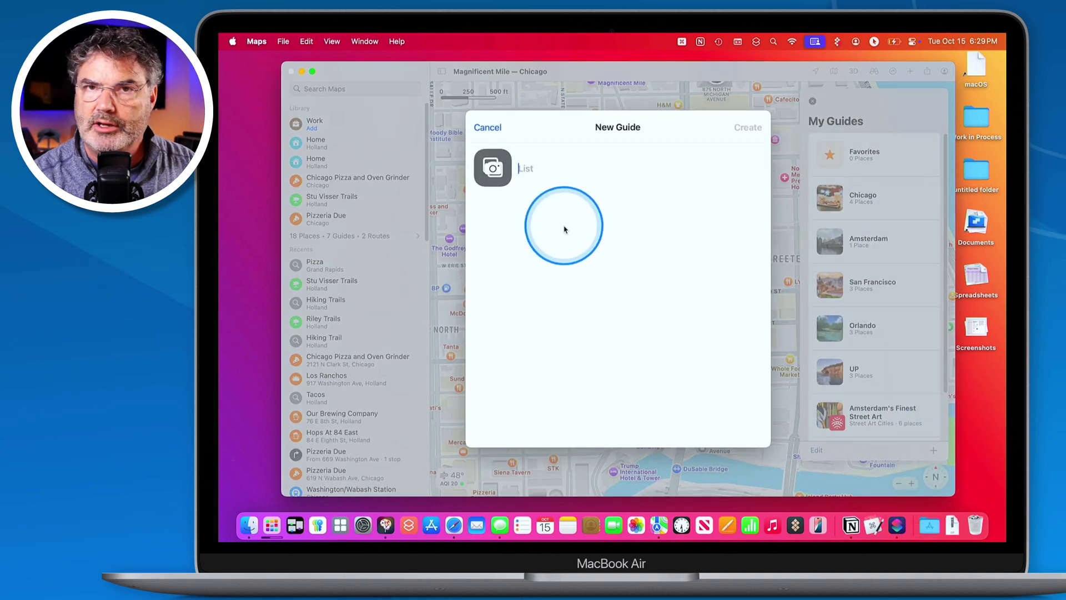
click(488, 128)
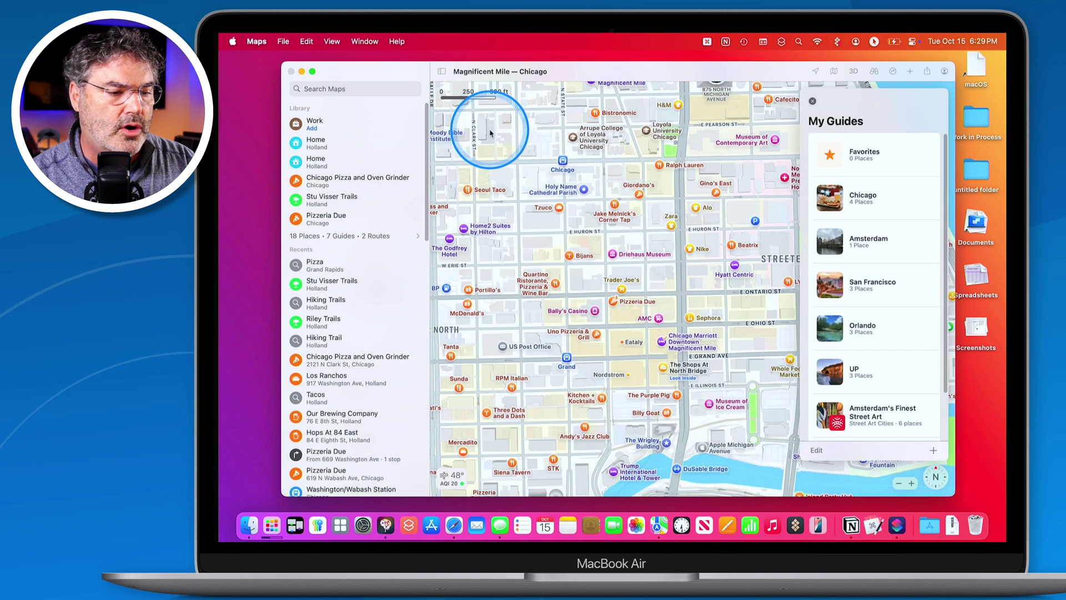
Search for Chicago, IL, browse its place card, then return to the Library overview.
click(319, 88)
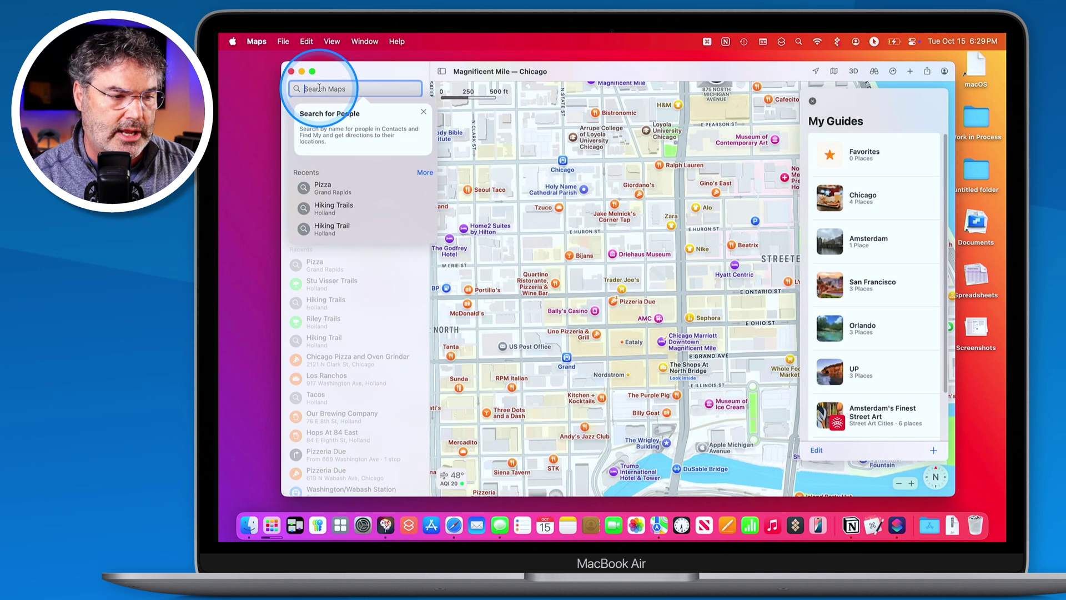
text(chicago)
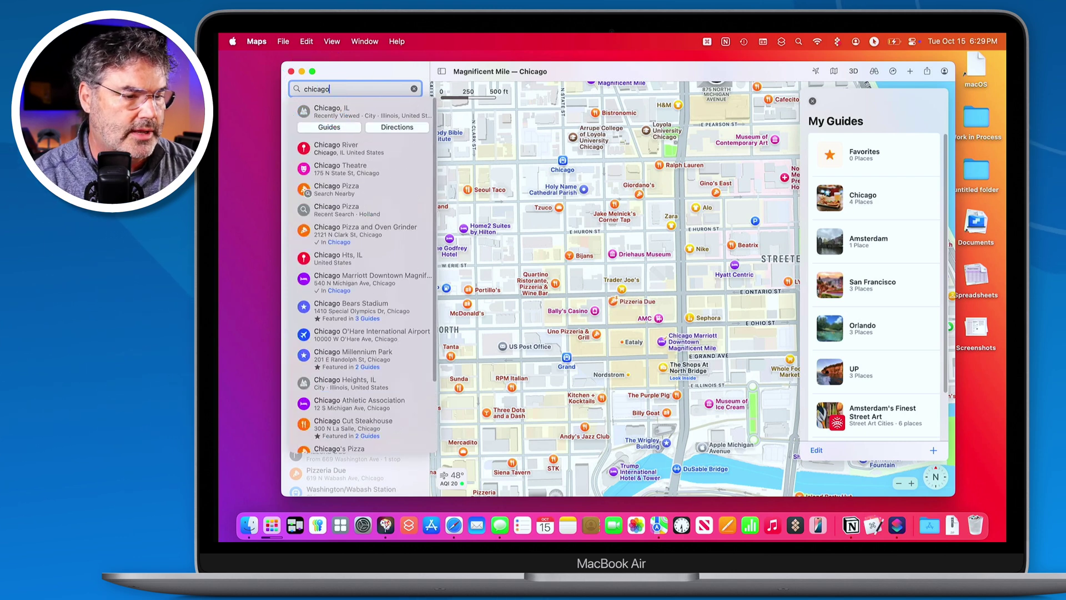
click(327, 128)
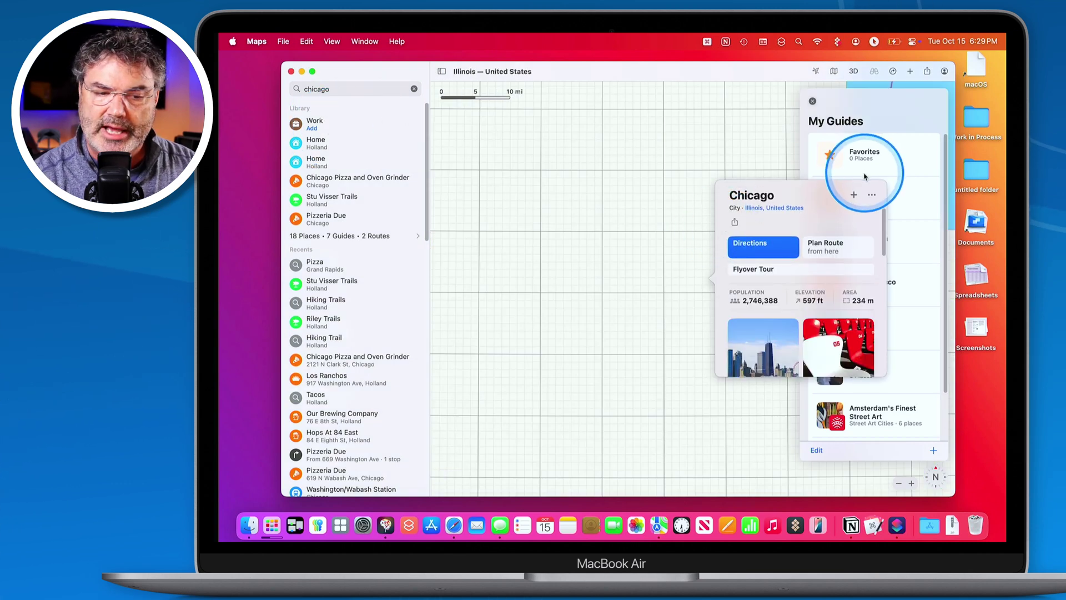
scroll(791, 289, down, 5)
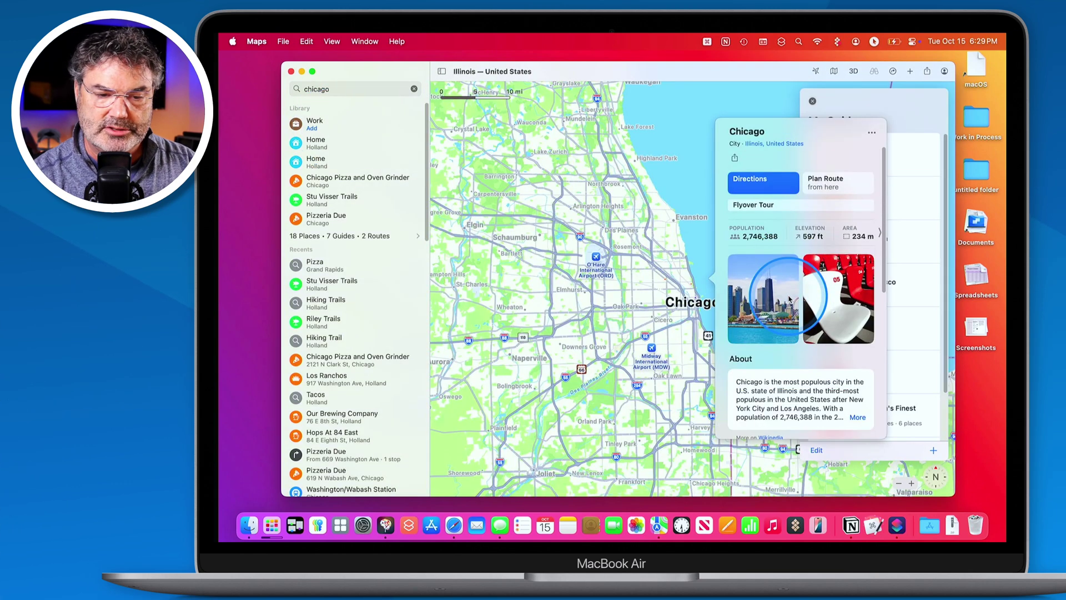
scroll(789, 299, down, 5)
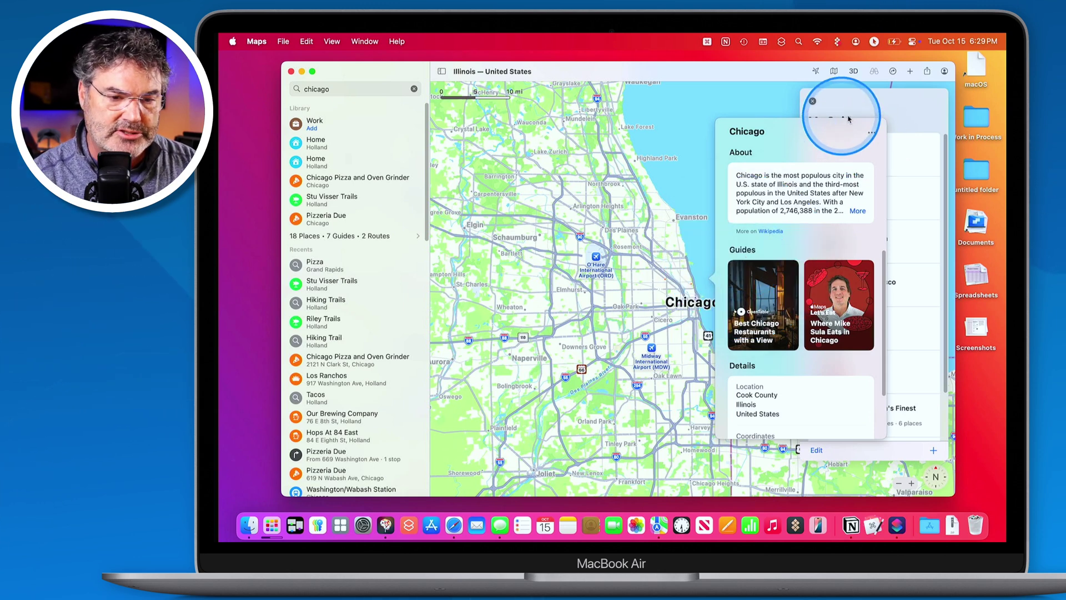
click(871, 114)
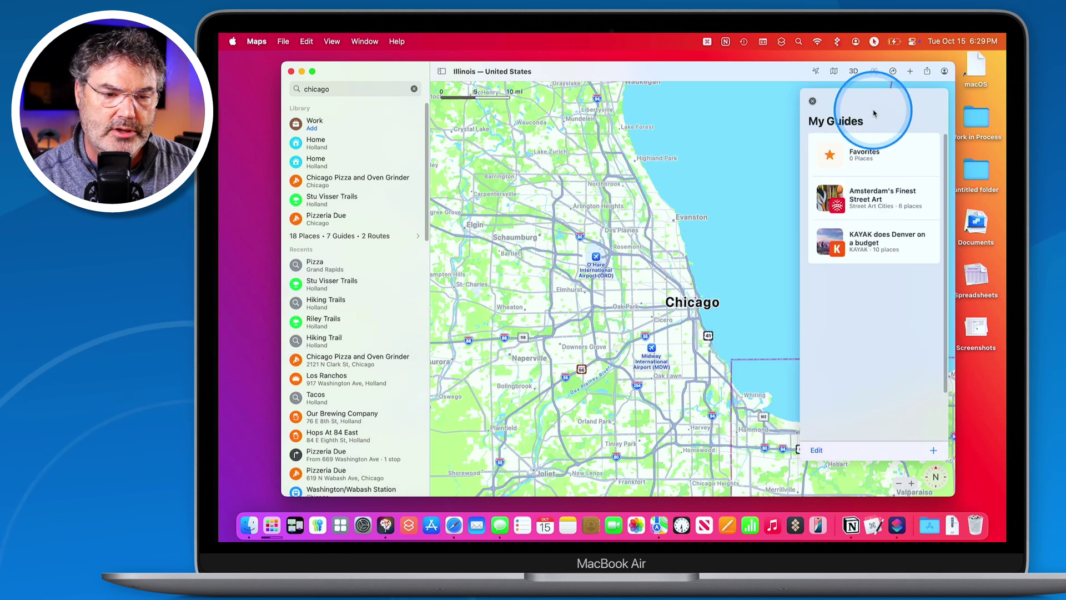
click(814, 101)
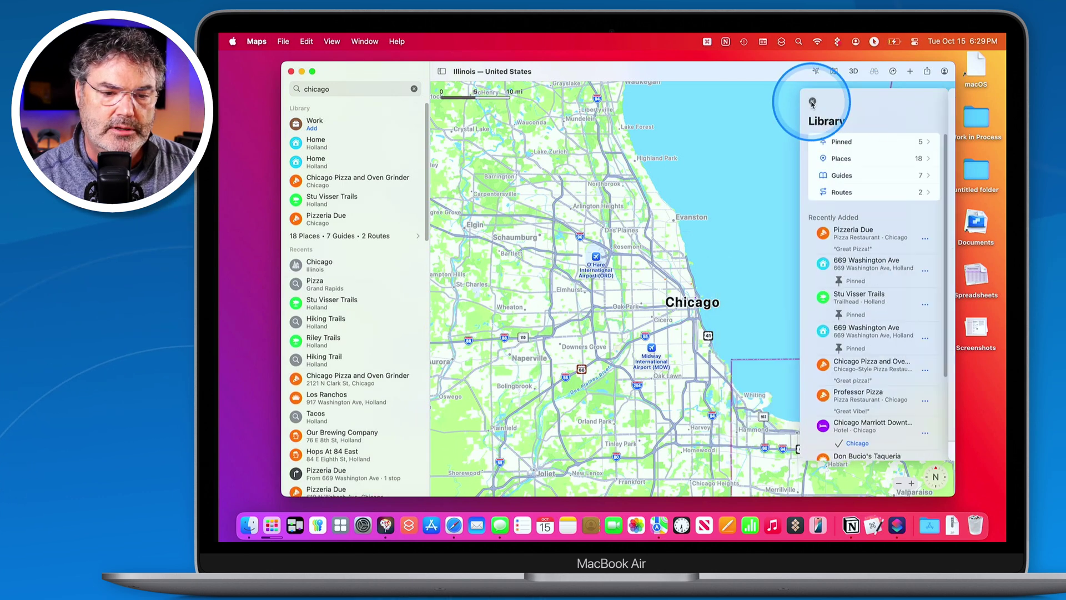
Start a new custom route from Routes and pan the map east across Lake Michigan.
click(841, 192)
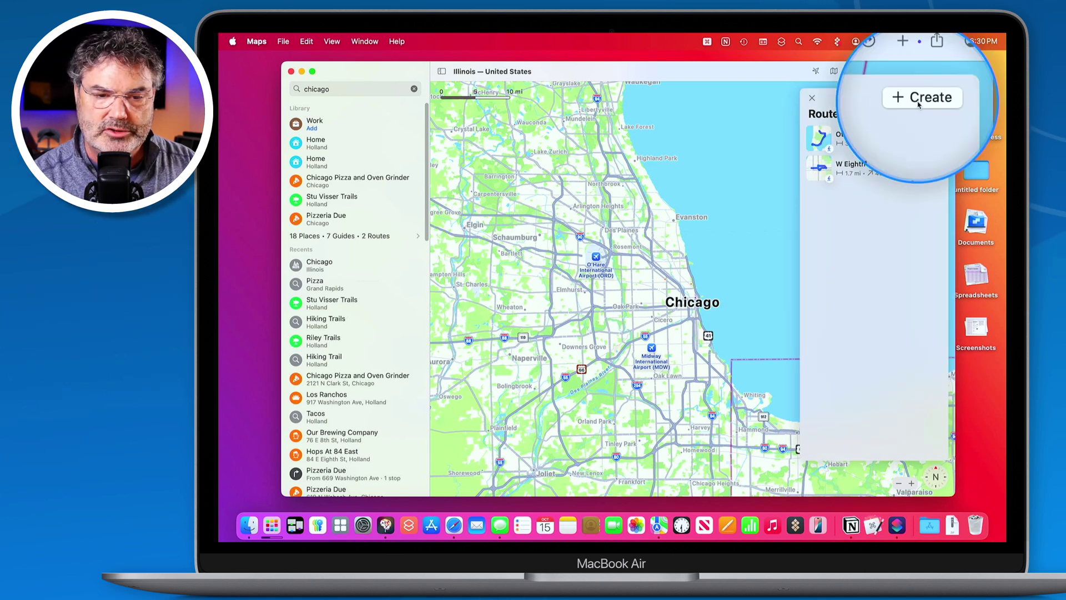
click(918, 104)
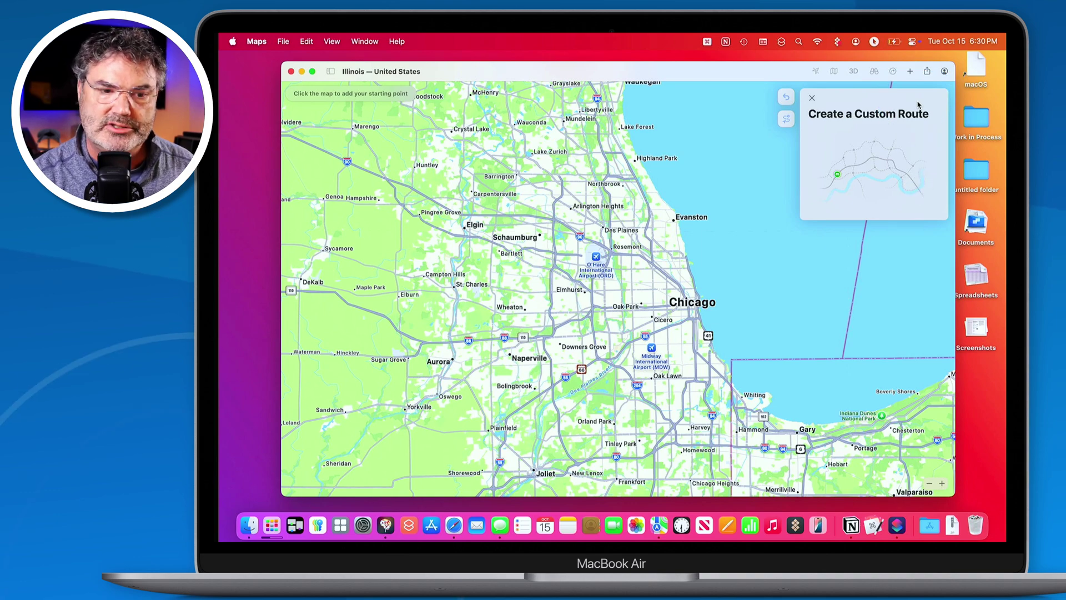
drag(747, 267, 561, 295)
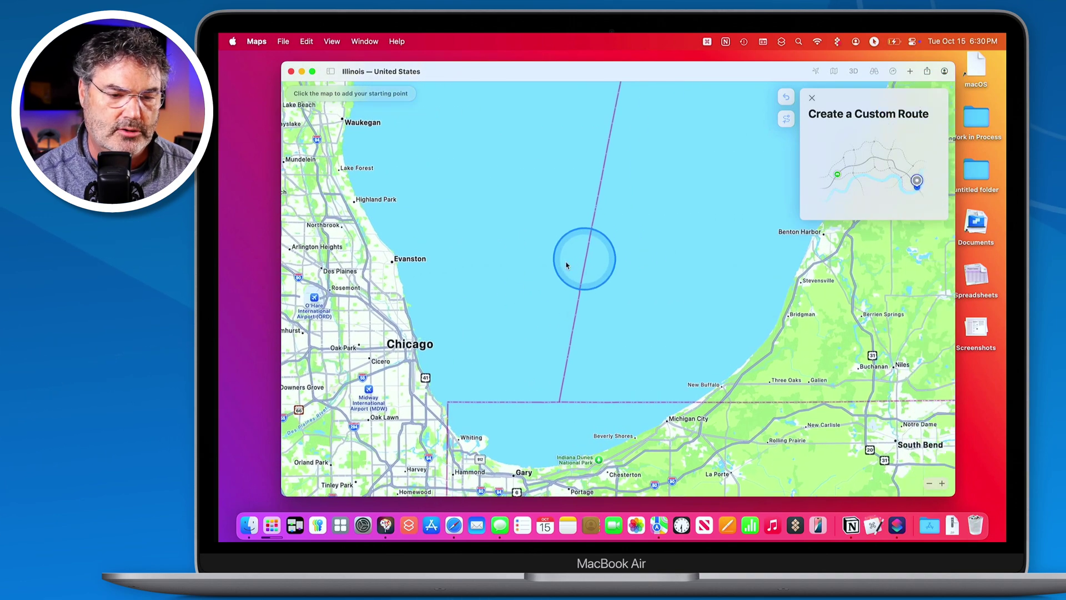
scroll(637, 245, right, 8)
scroll(638, 244, up, 2)
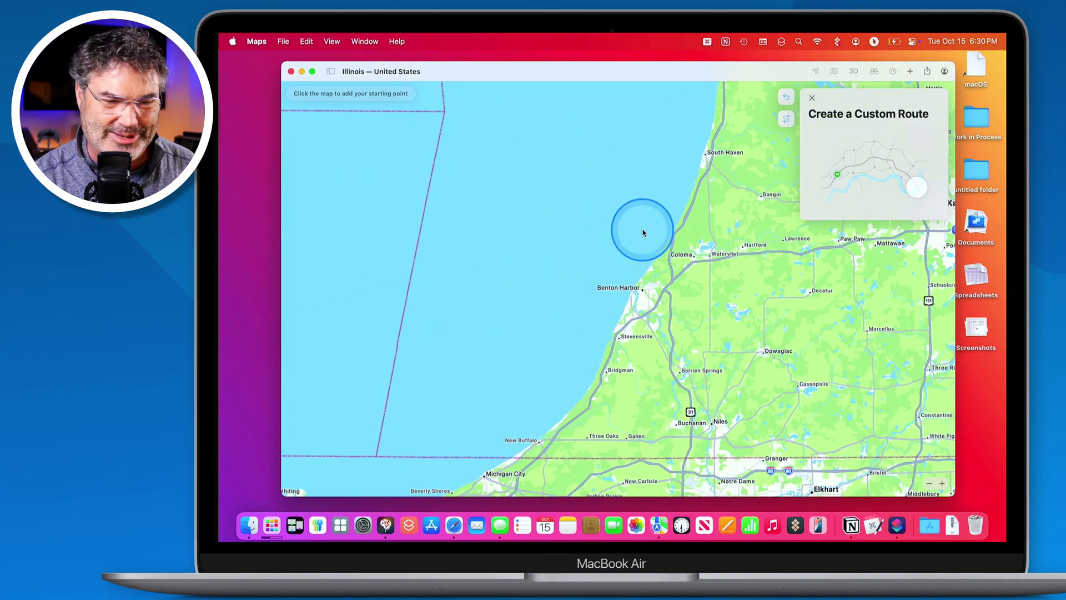
scroll(643, 232, up, 10)
scroll(643, 232, right, 3)
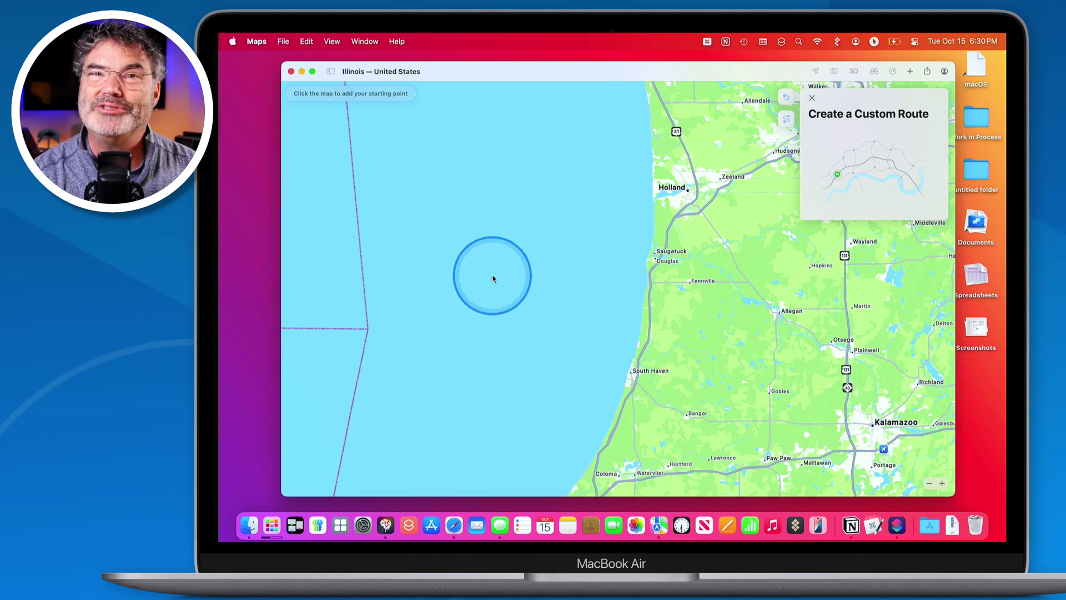
Zoom in on Holland's shoreline until Tunnel Park and Idlewood Beach fill the view.
drag(694, 183, 669, 294)
scroll(668, 287, up, 5)
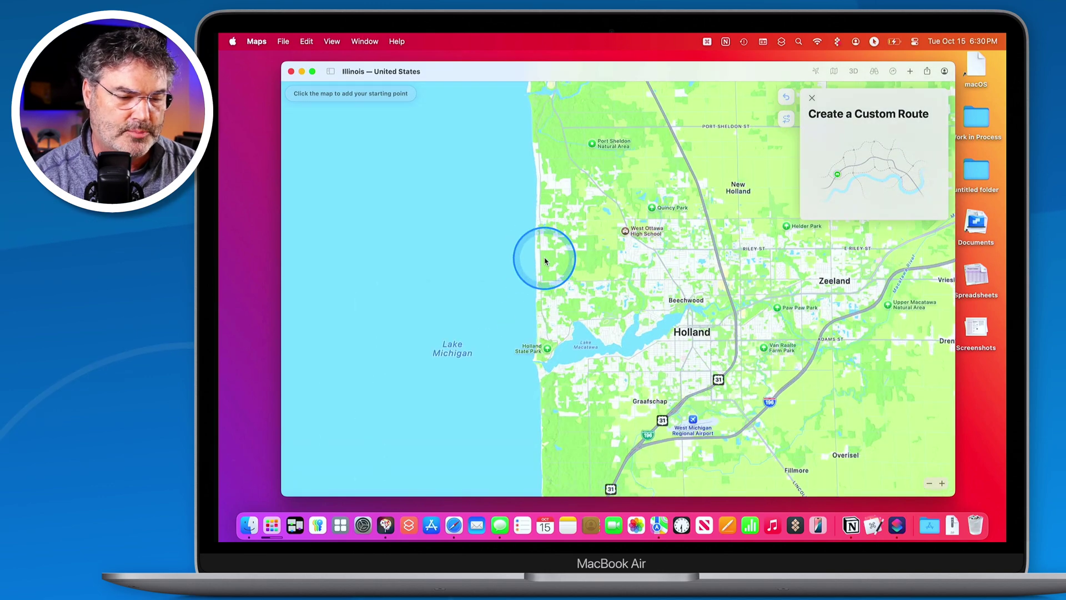
scroll(536, 265, up, 5)
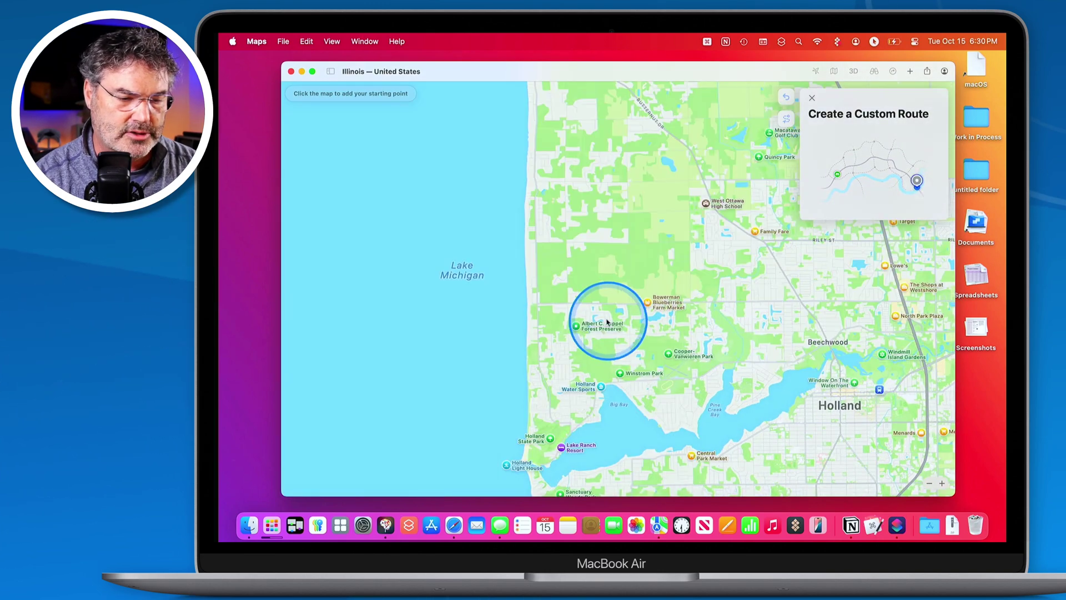
scroll(542, 308, up, 3)
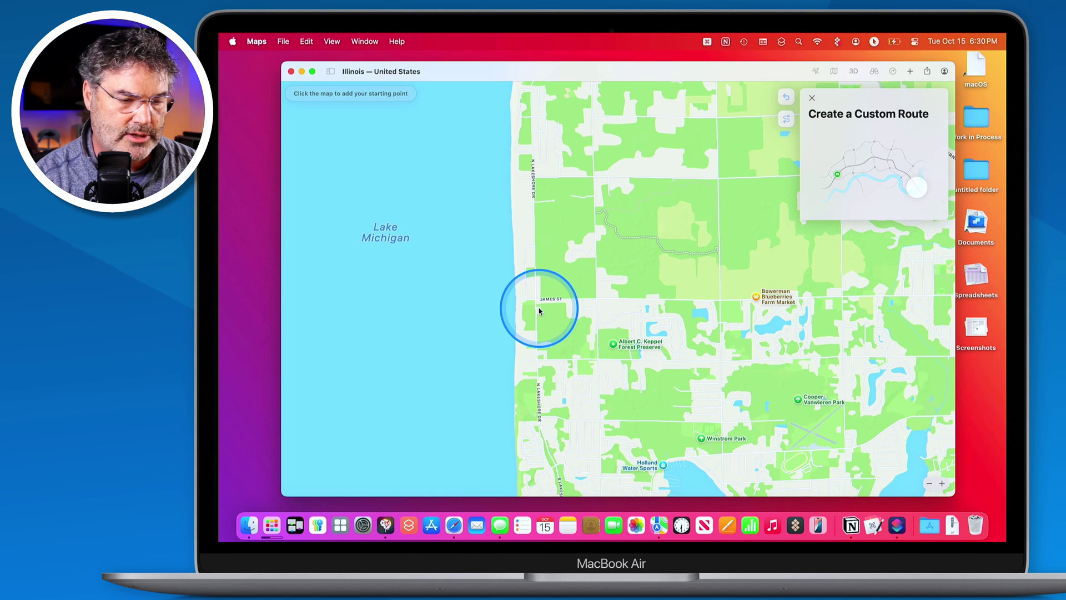
scroll(538, 309, up, 3)
scroll(529, 313, up, 3)
drag(529, 314, 586, 170)
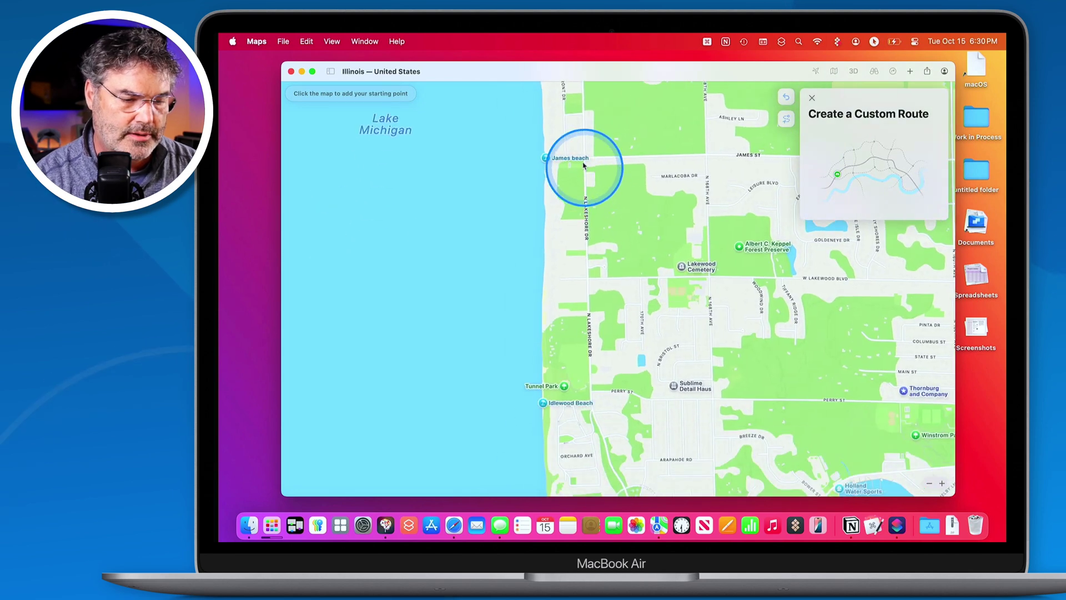
drag(601, 332, 604, 174)
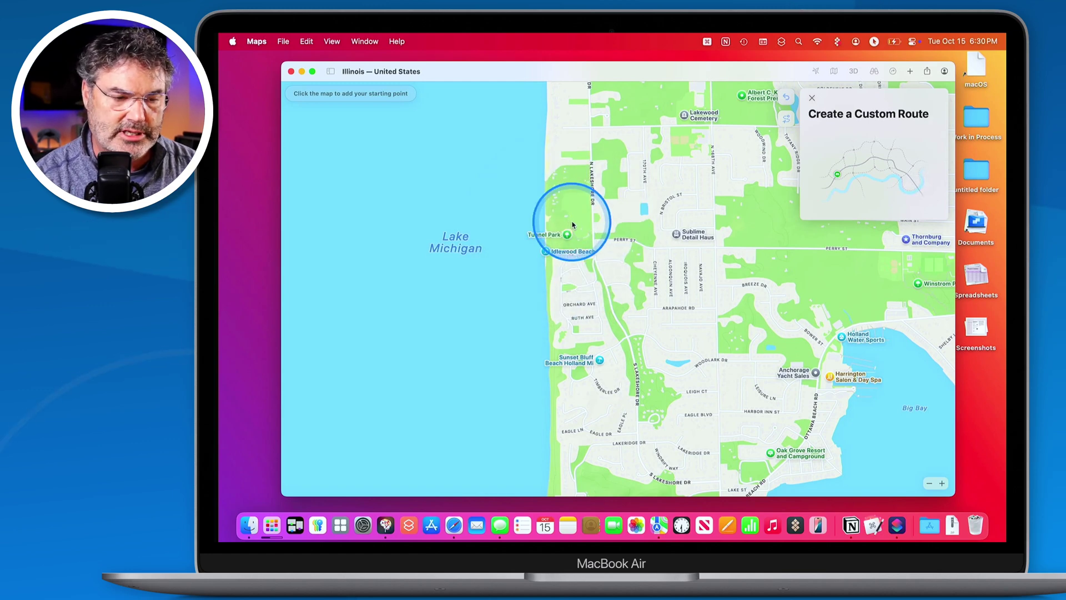
scroll(573, 225, up, 3)
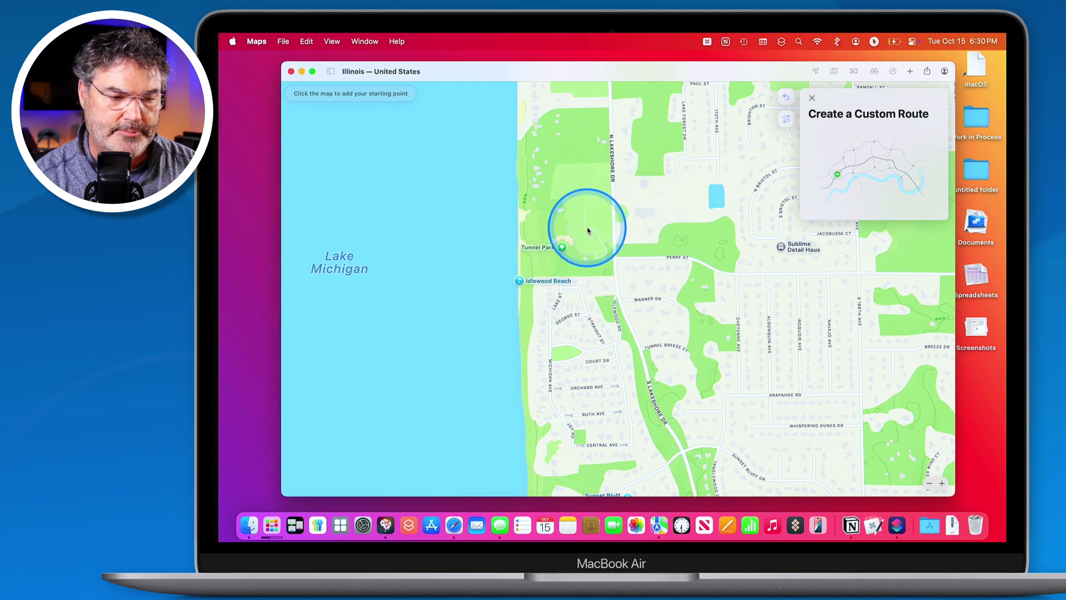
Start the route at Tunnel Park and run it south along Lakeshore Dr to Sunset Bluff Dr.
click(587, 230)
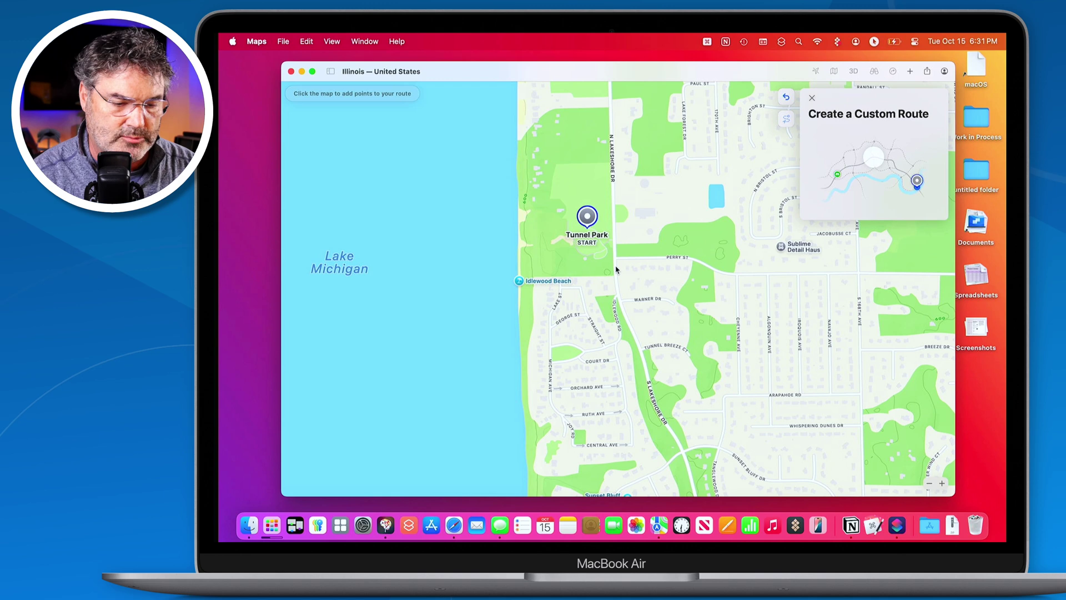
click(682, 455)
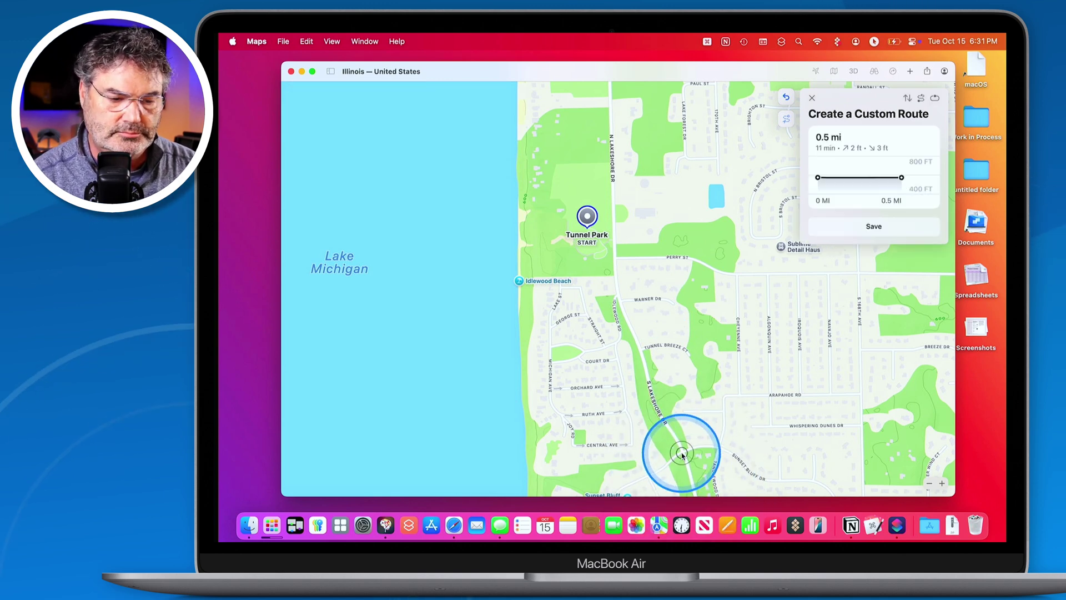
click(709, 442)
Extend the route back north to 2–42 S 168th Ave, making it 2.4 mi.
scroll(709, 443, down, 5)
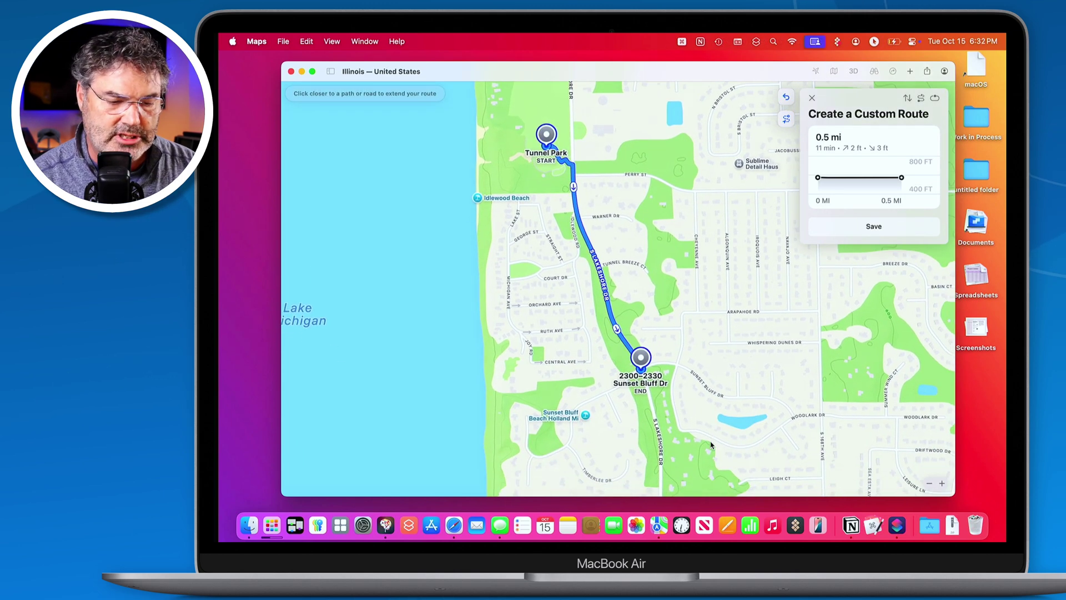
scroll(710, 444, down, 5)
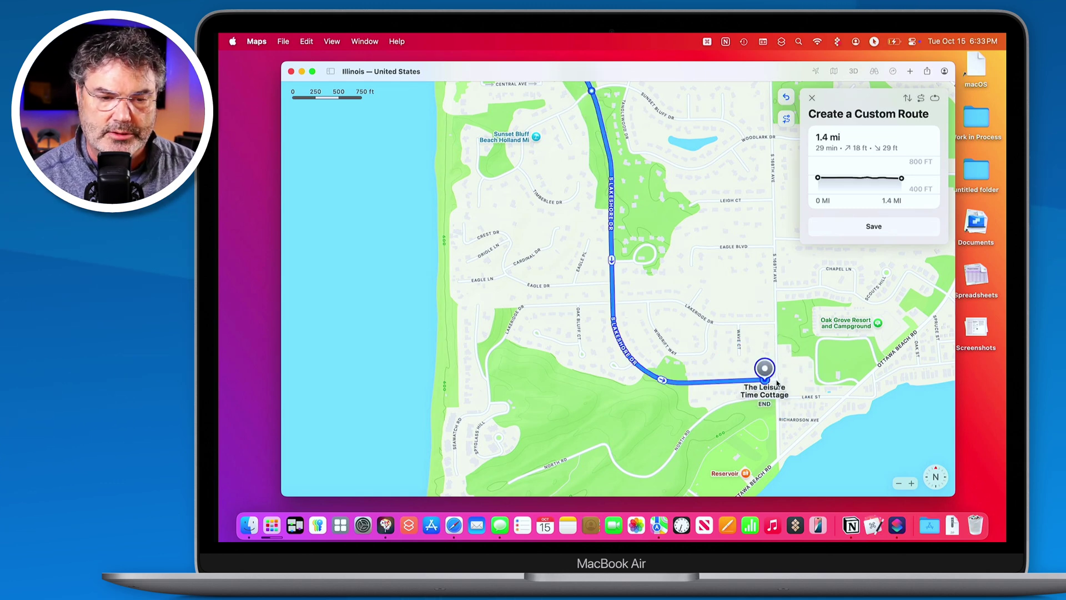
drag(774, 220, 773, 272)
scroll(763, 340, up, 5)
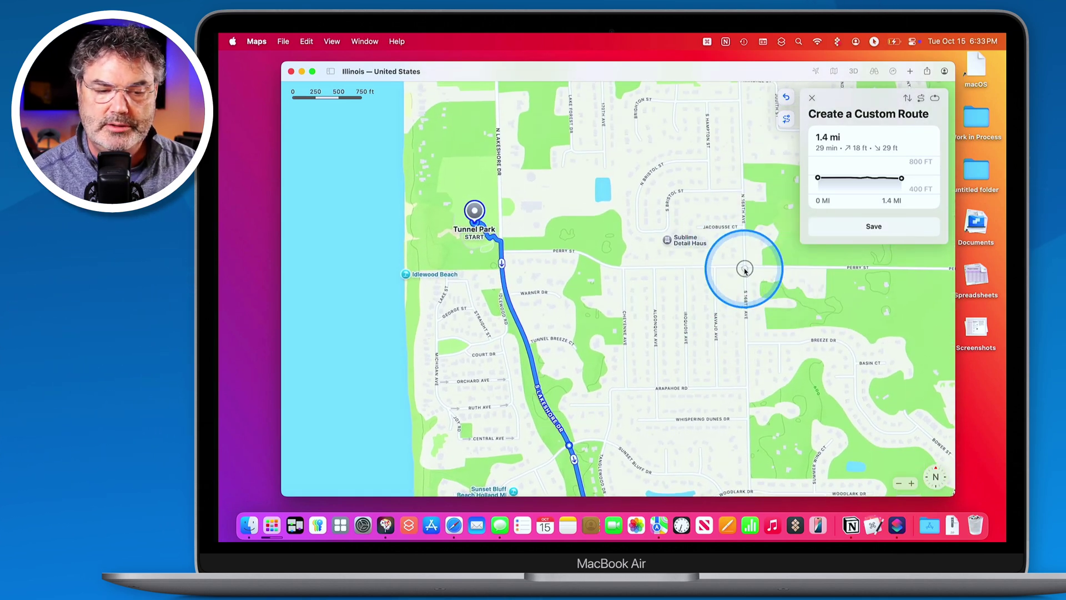
click(744, 271)
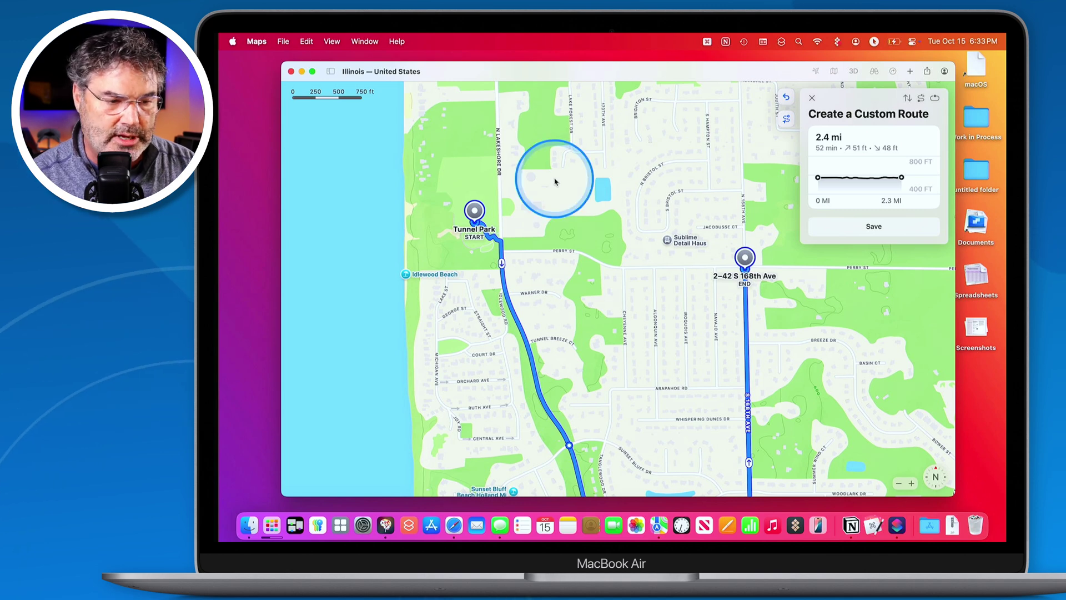
drag(475, 211, 507, 234)
Close the loop at the Tunnel Park start pin, giving a 3.0 mi route with 82 ft climb.
right_click(476, 222)
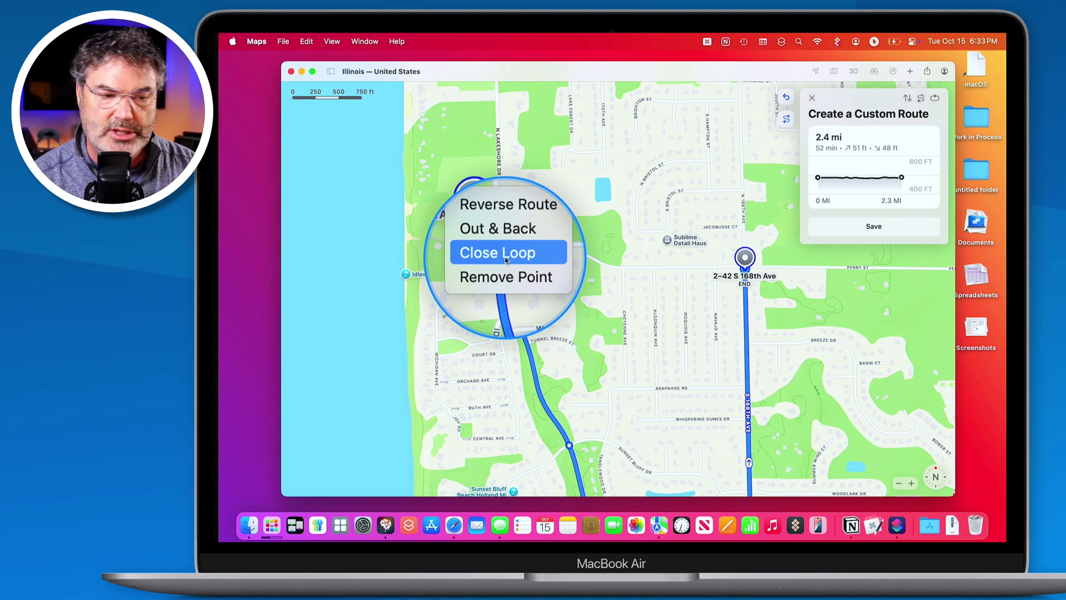
click(505, 259)
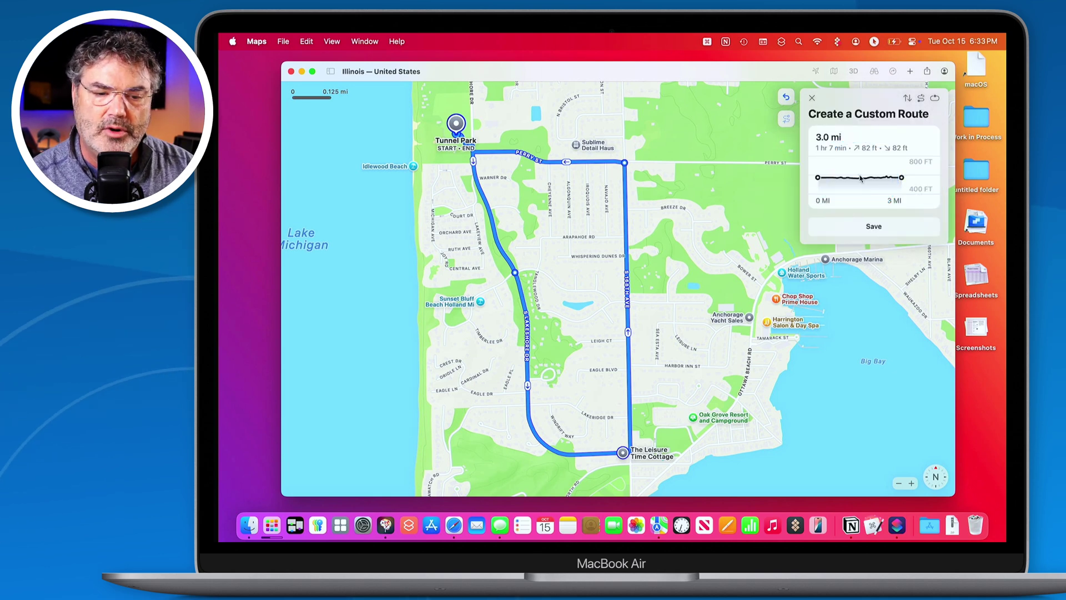
Save the loop to the Library as 'Tunnel Park' instead of 'S Lakeshore Dr'.
click(874, 226)
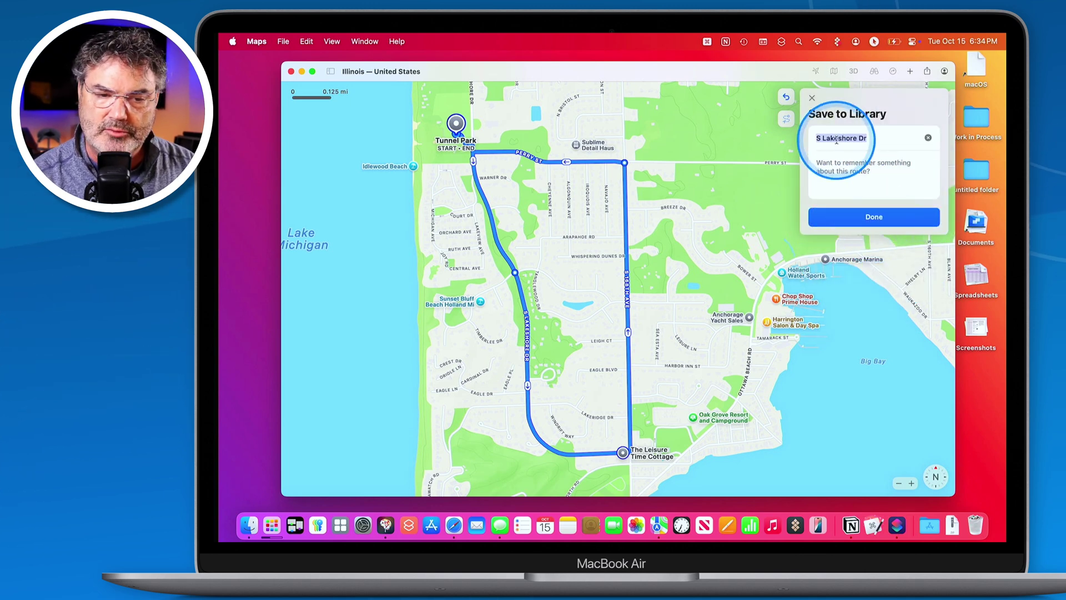
text(Tunnel Park)
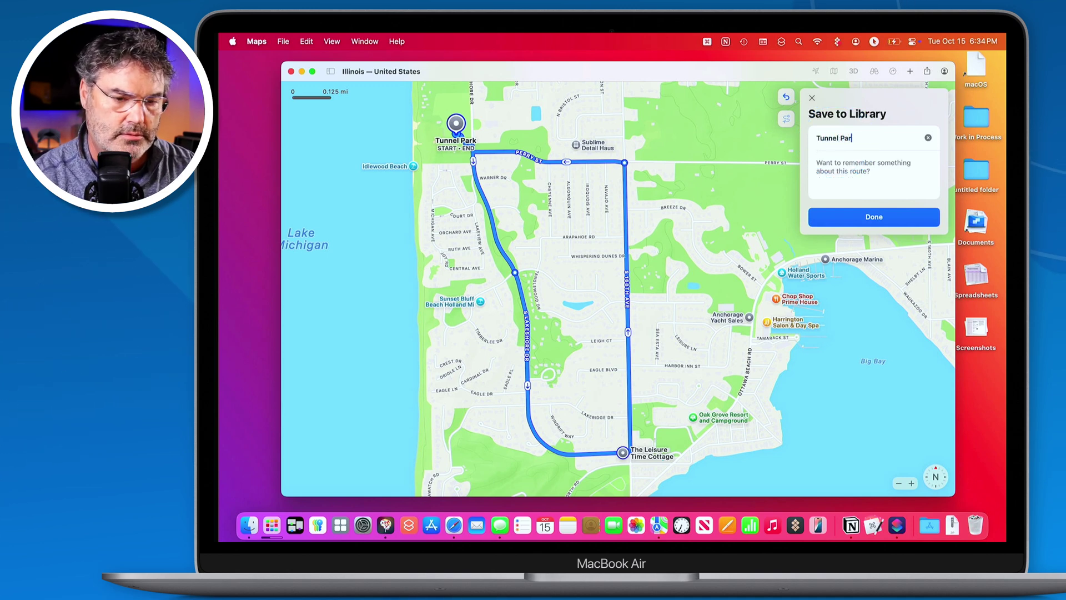
click(874, 221)
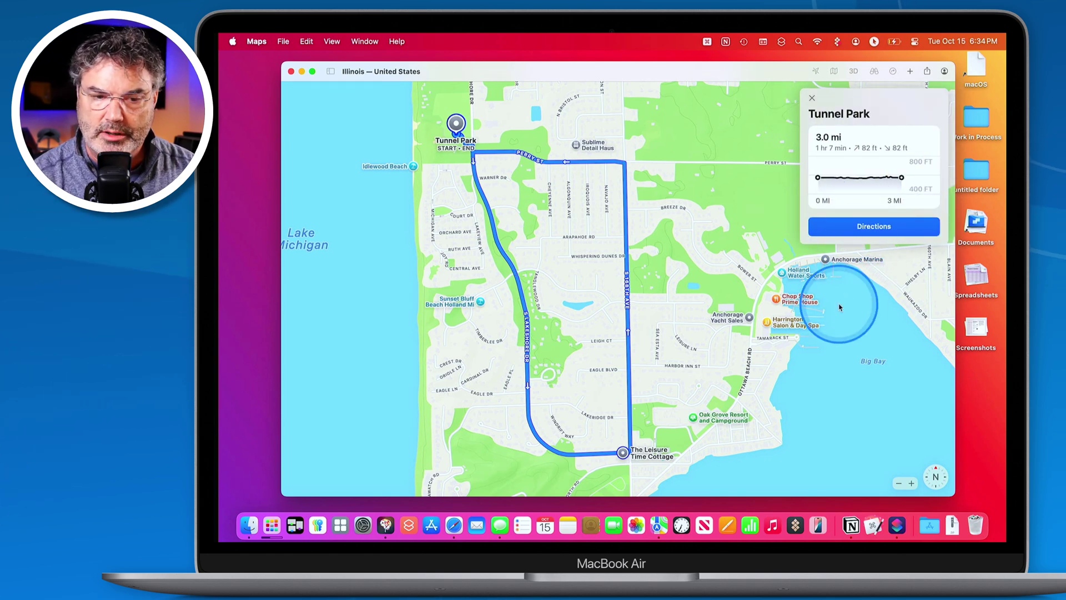
Close the saved route's card and the Library panel.
click(811, 99)
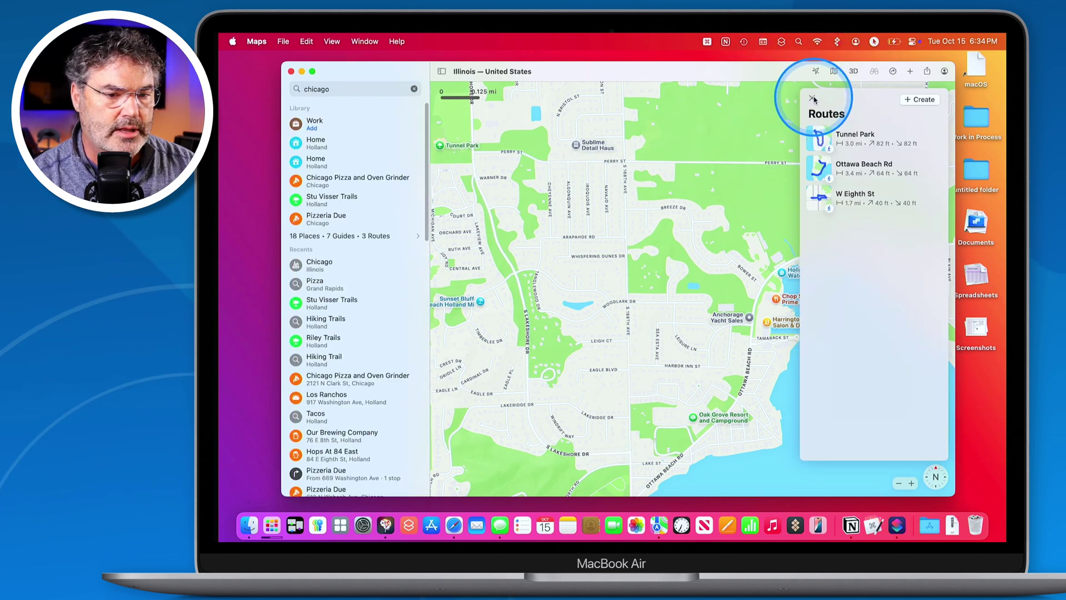
click(812, 99)
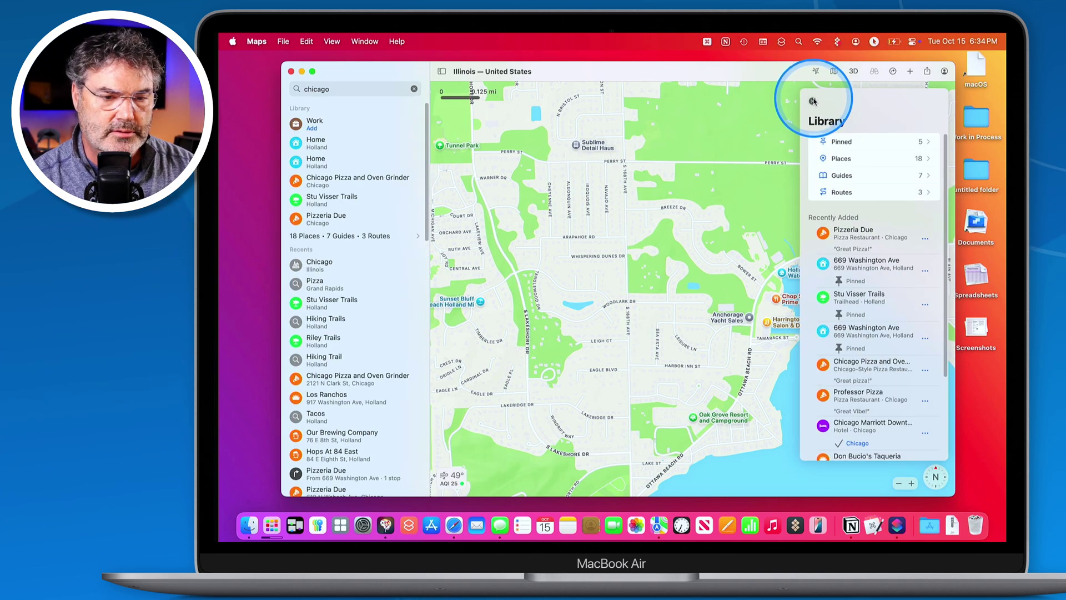
click(813, 100)
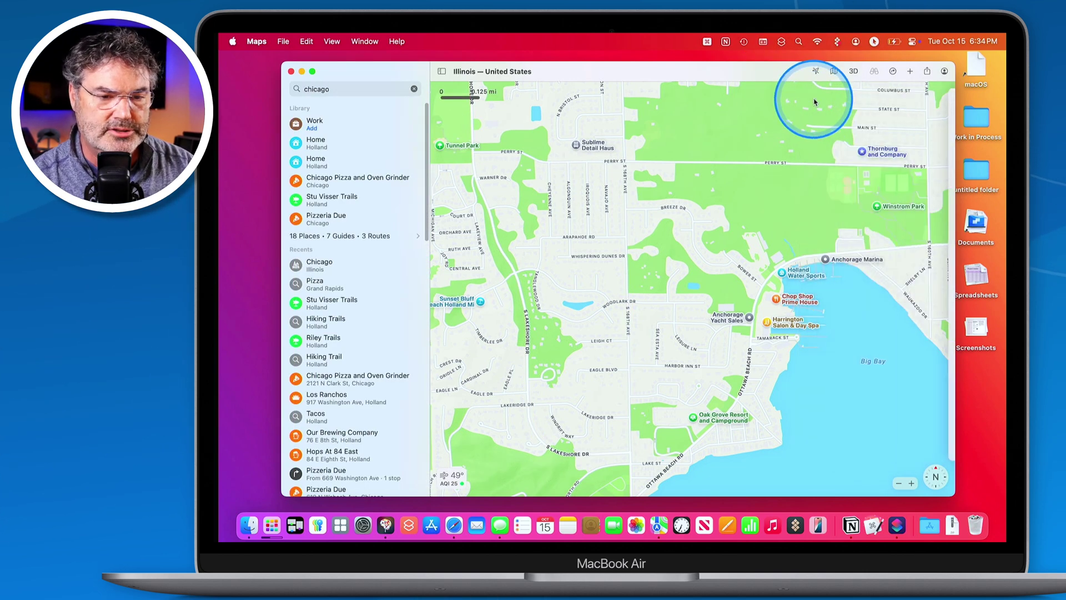
Reopen the Library's 3 routes, view the Tunnel Park loop, then return to the overview.
click(375, 238)
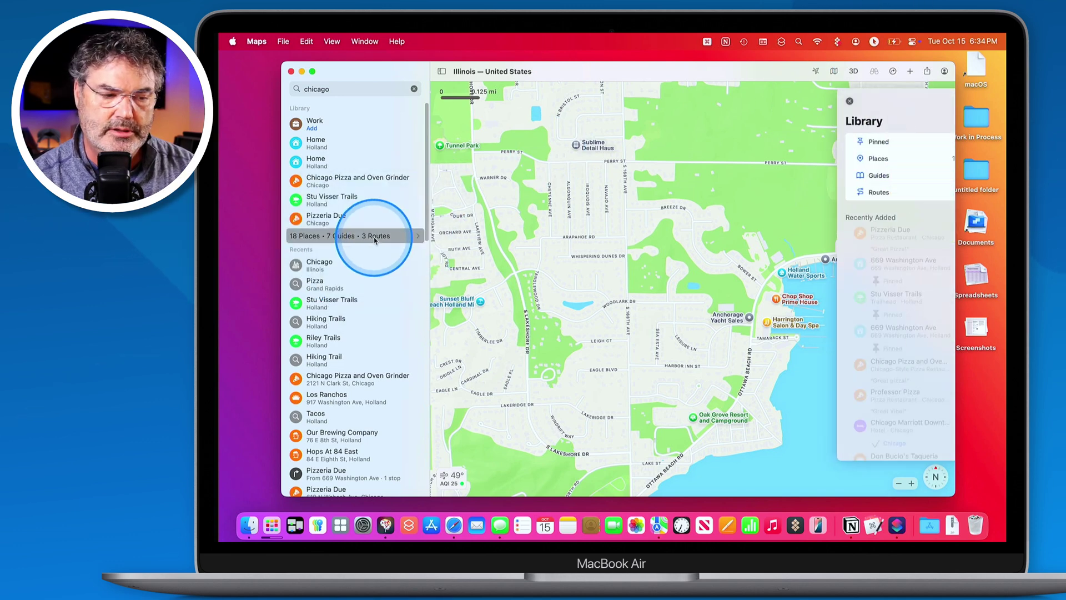
click(844, 189)
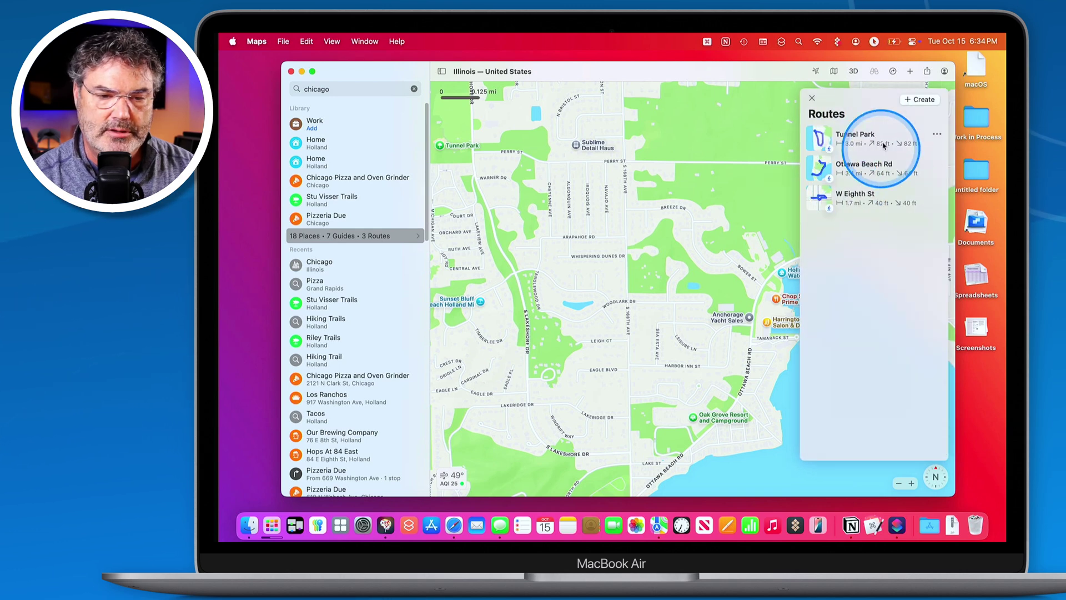
click(847, 143)
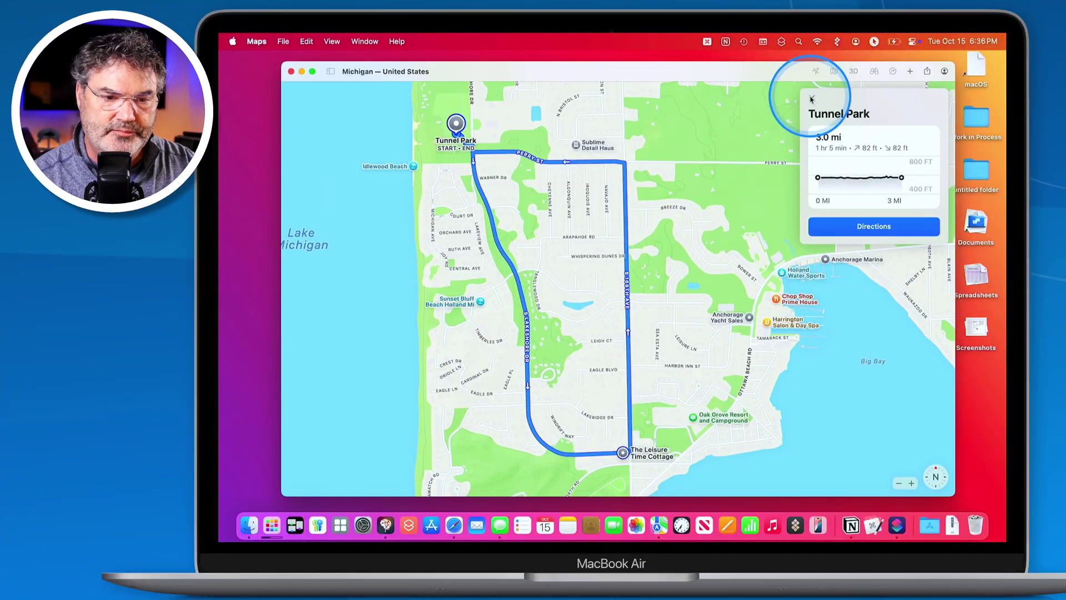
click(811, 99)
click(811, 99)
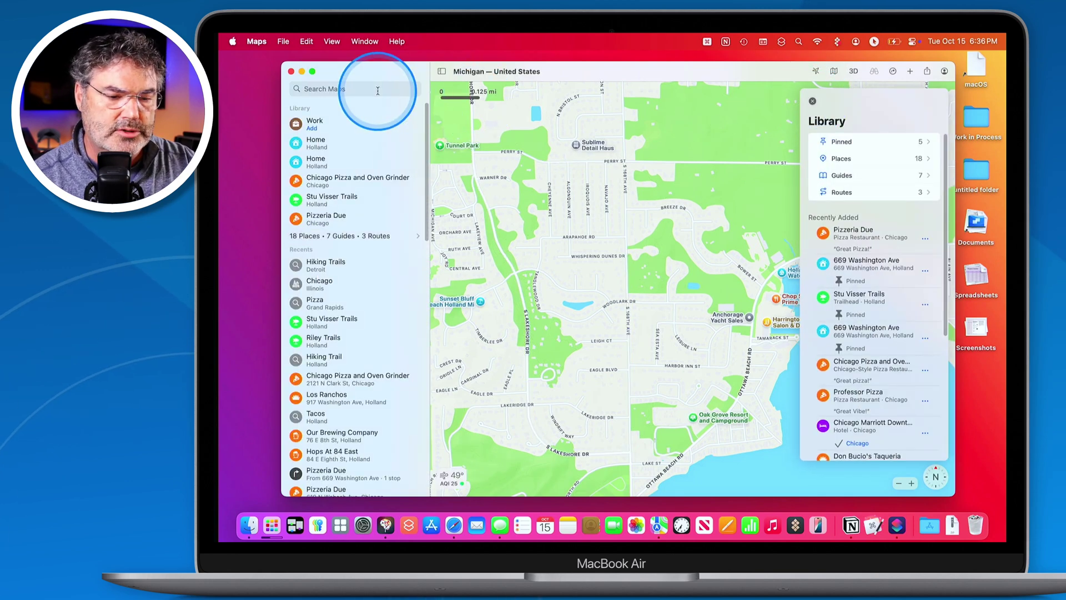
Run a nearby search for 'Hiking trails', plotting 30 trail results across western Michigan.
click(325, 89)
text(Hi)
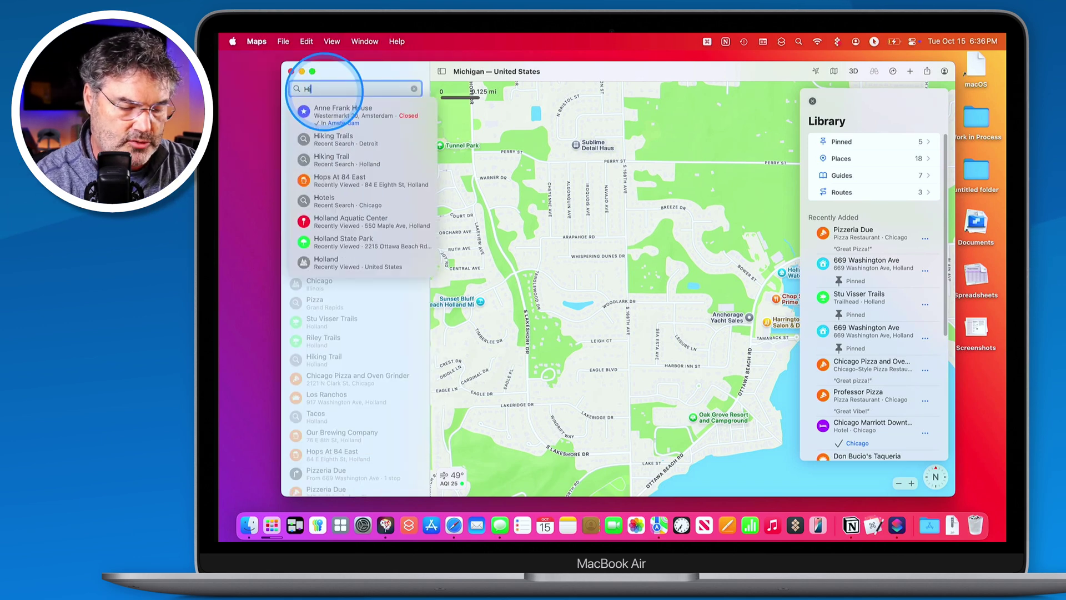
text(king trails)
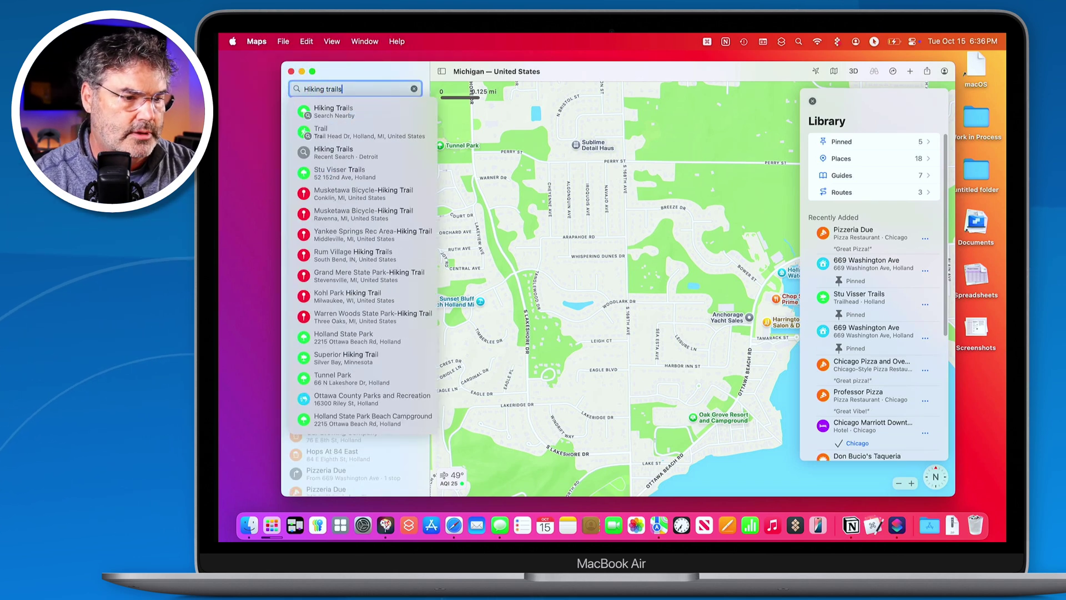
click(325, 113)
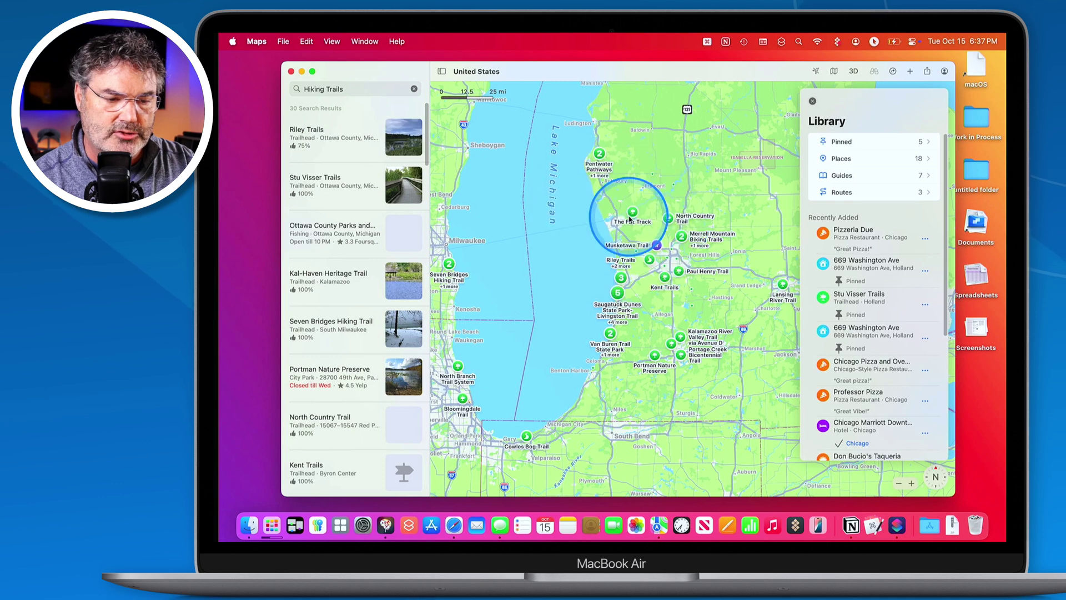
Browse the trail clusters and open the Merrell Mountain Biking Trails place card.
click(618, 293)
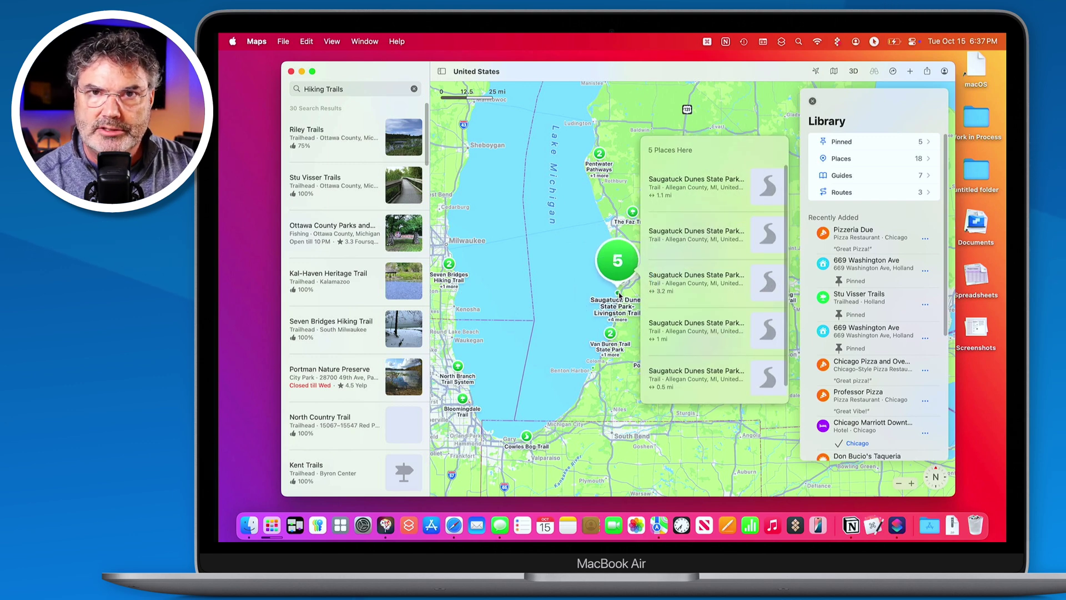
click(562, 292)
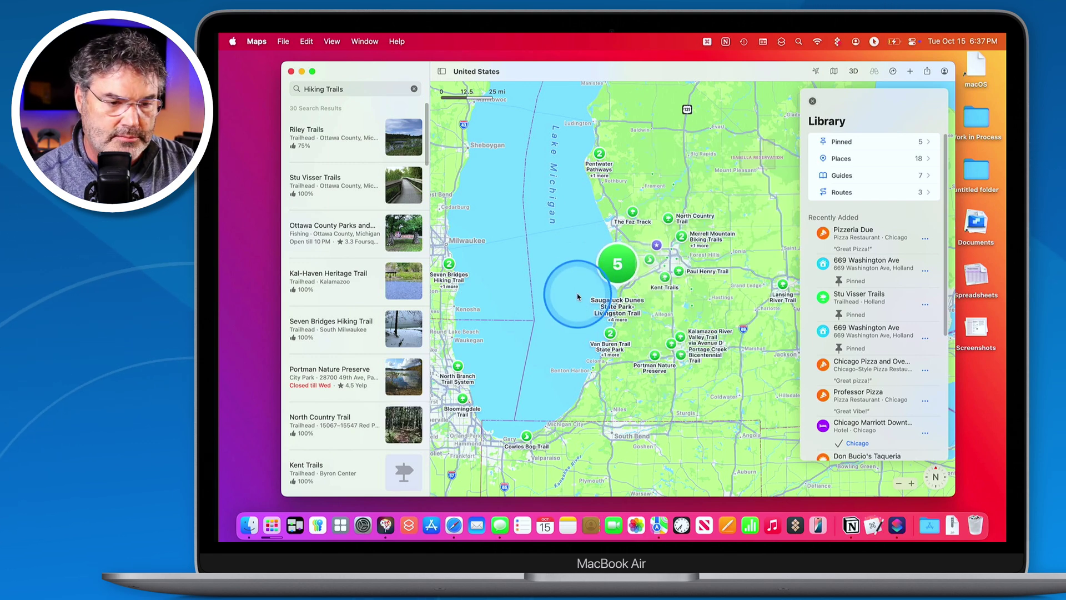
click(682, 238)
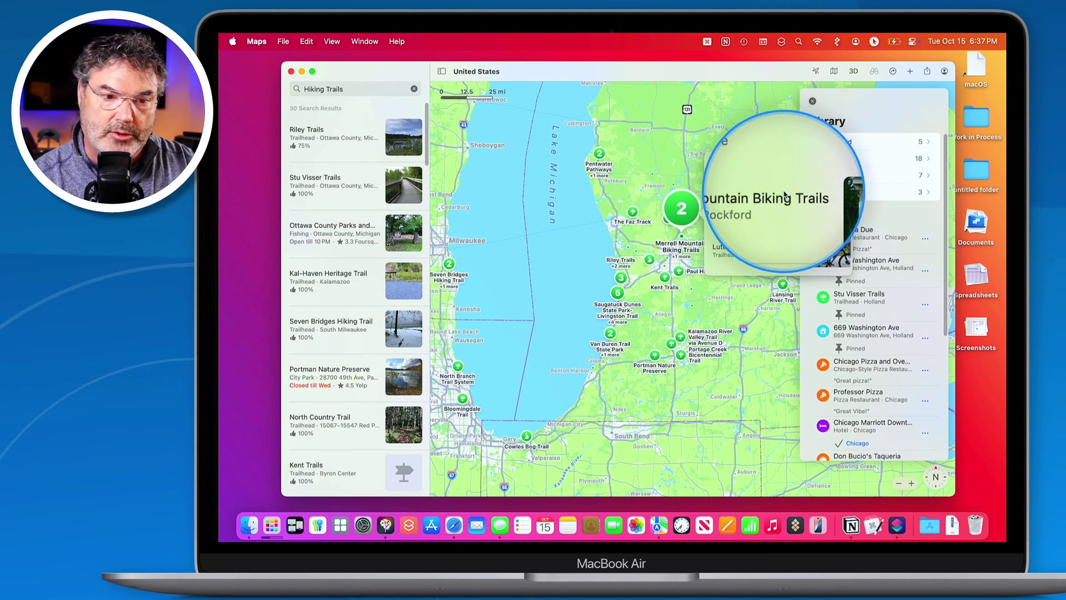
click(765, 197)
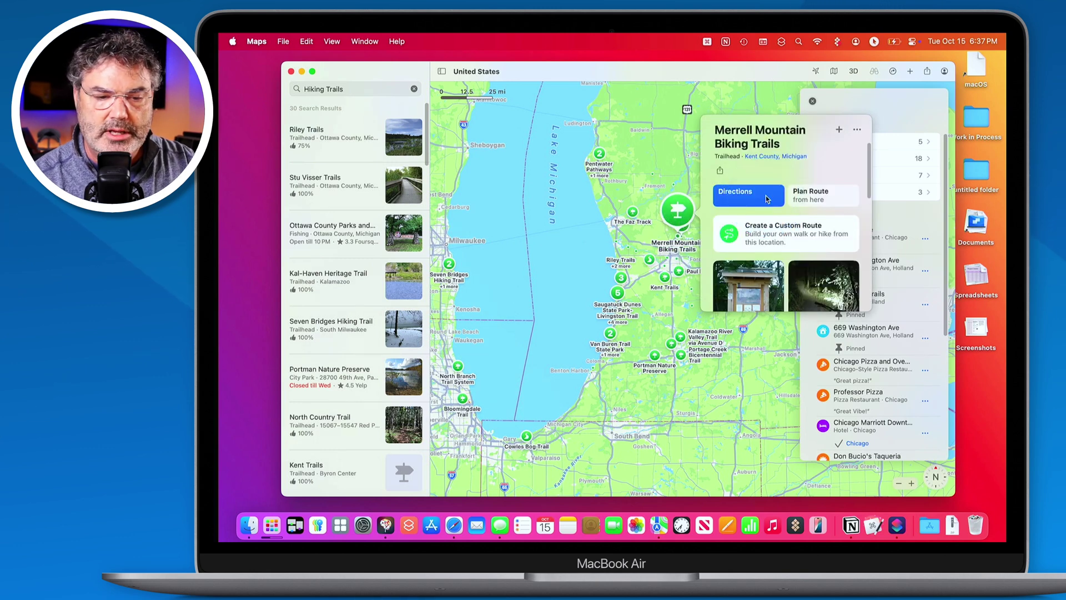
Pin Merrell Mountain Biking Trails and bring up the card's more-options menu.
scroll(767, 198, down, 3)
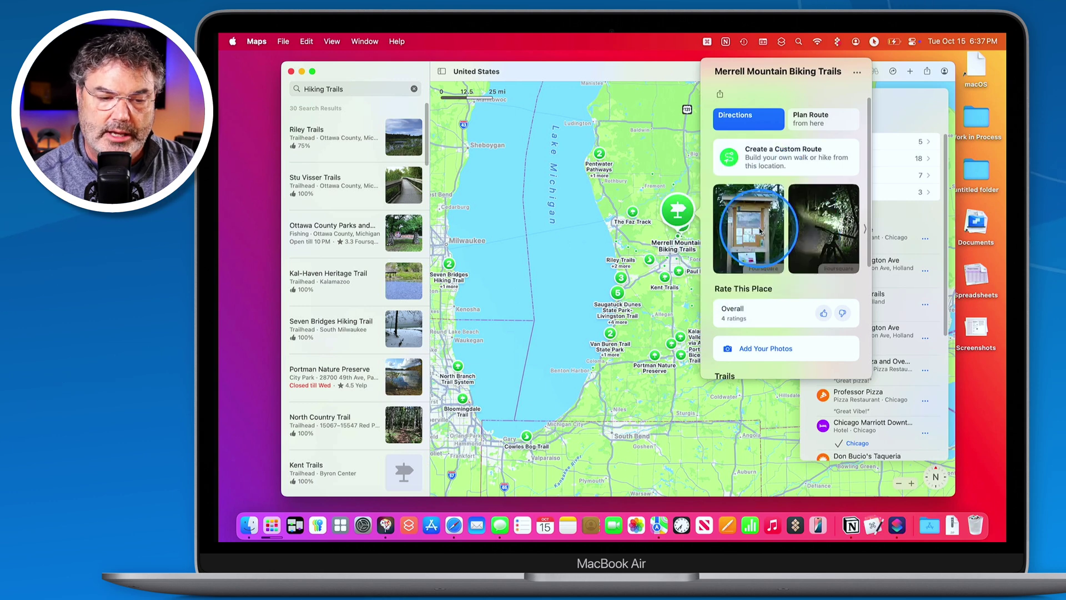
scroll(744, 304, down, 5)
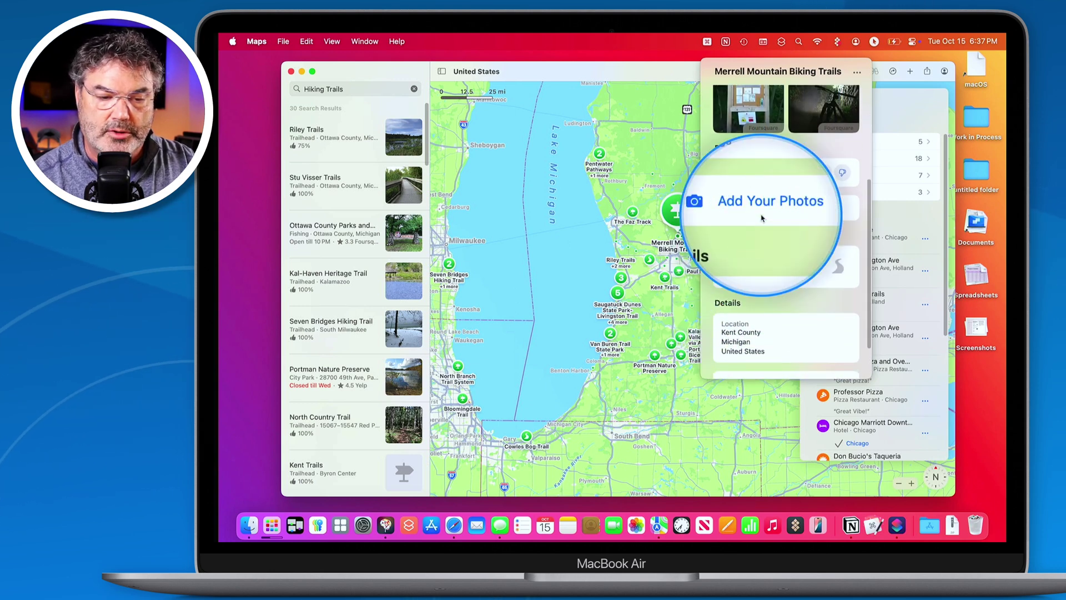
scroll(749, 320, down, 3)
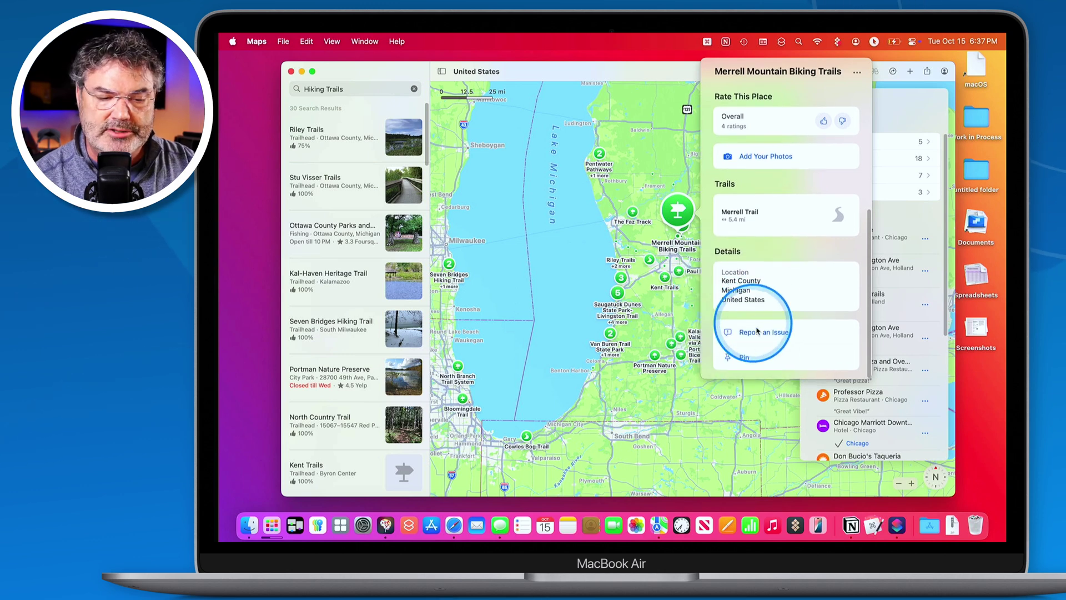
click(741, 364)
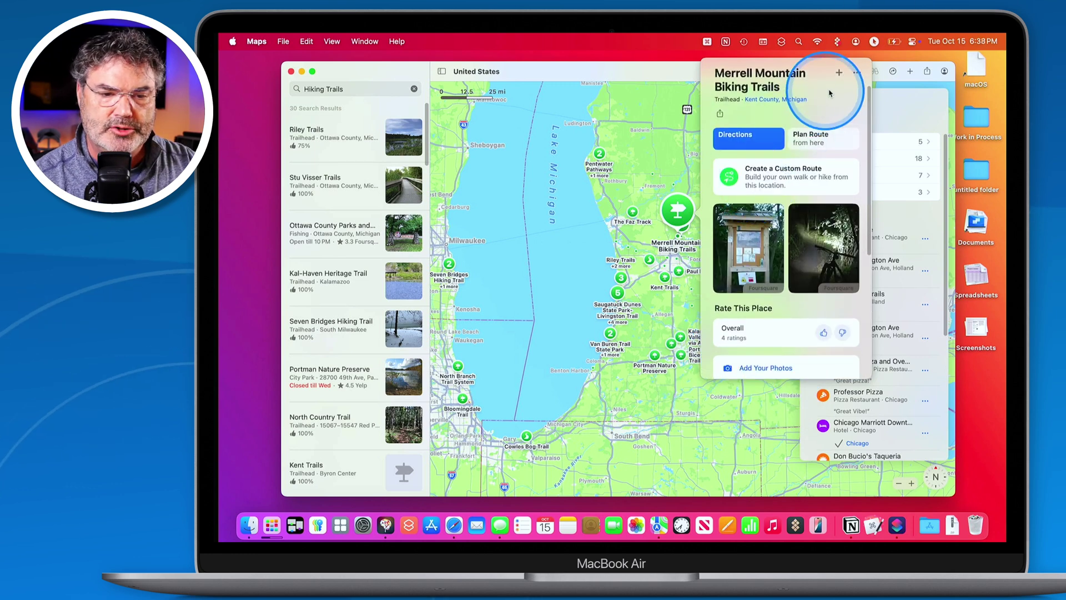
click(858, 72)
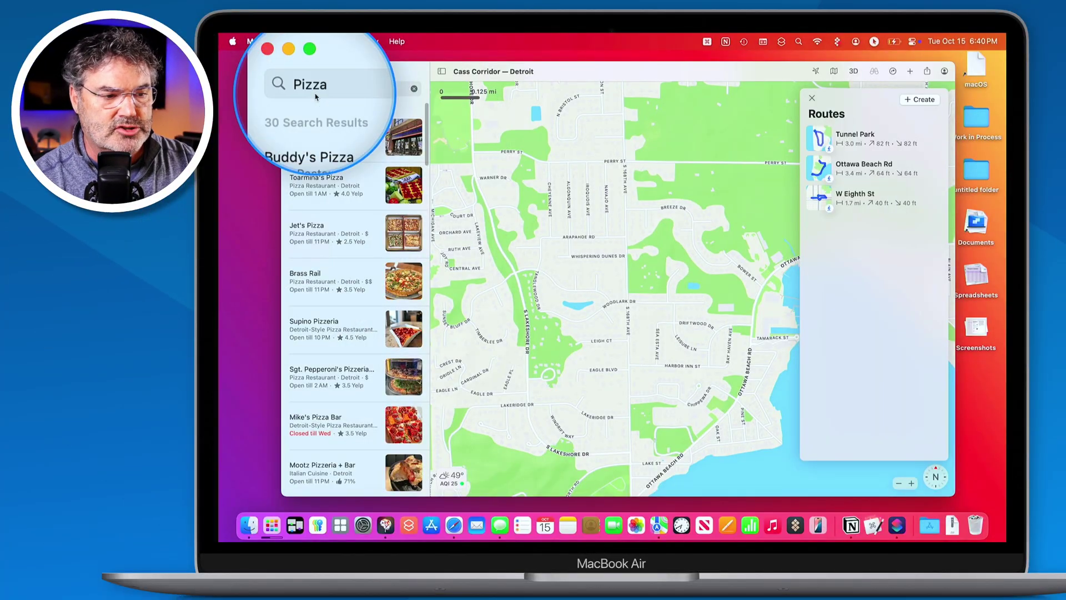
Search nearby for pizza and begin moving the map west from Detroit toward Dearborn.
click(319, 90)
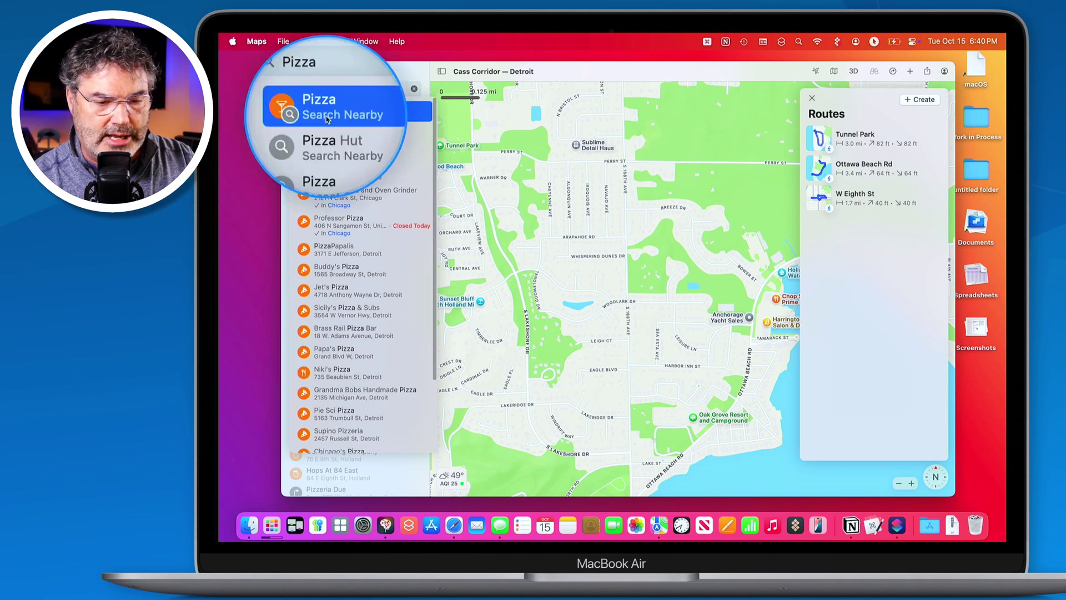
click(326, 119)
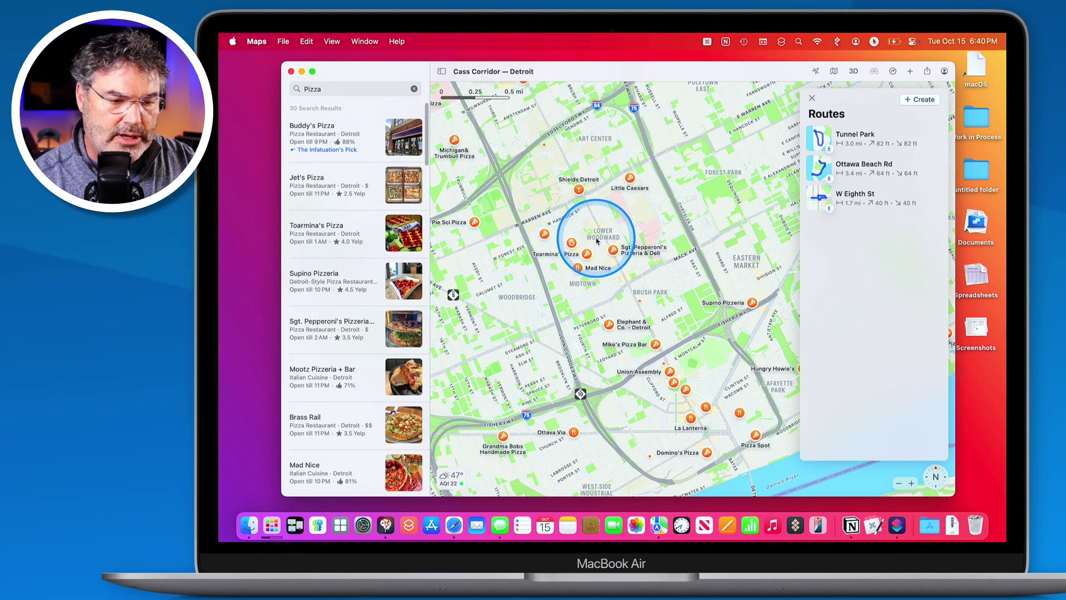
scroll(596, 240, down, 5)
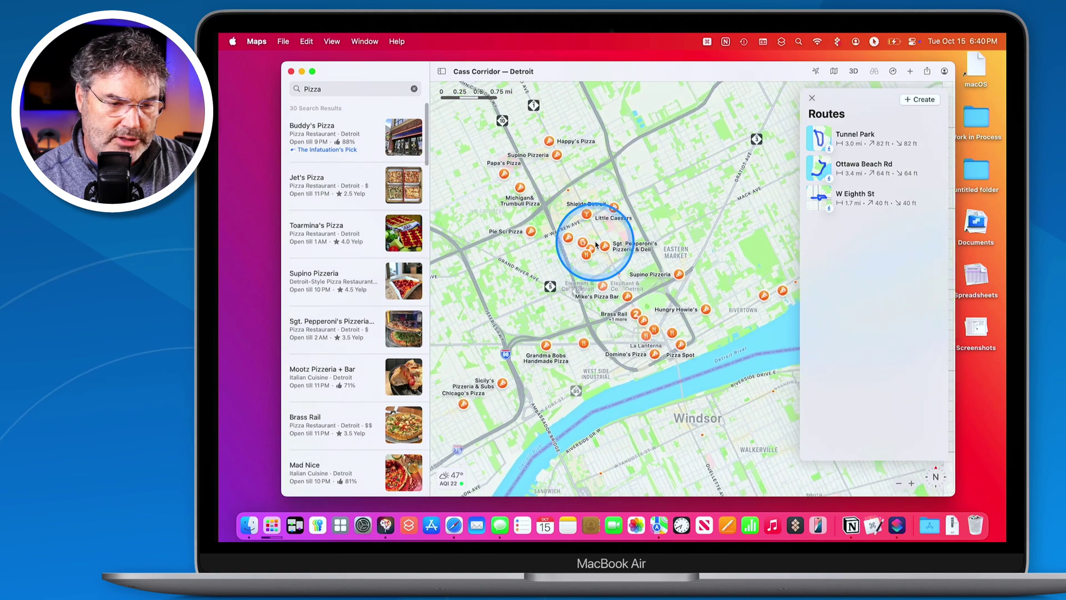
drag(531, 280, 733, 268)
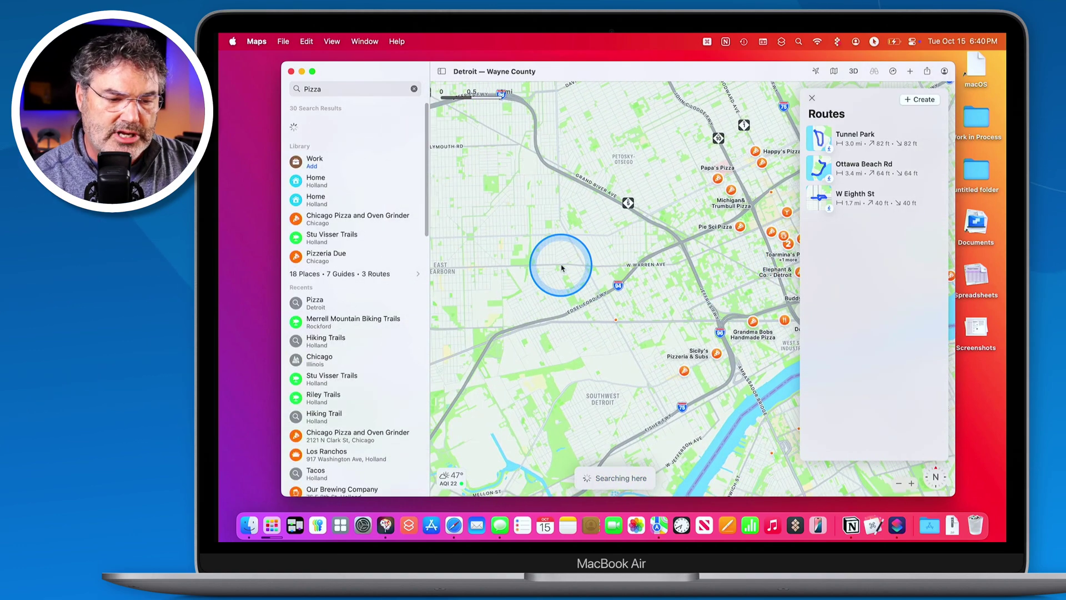
drag(559, 266, 708, 261)
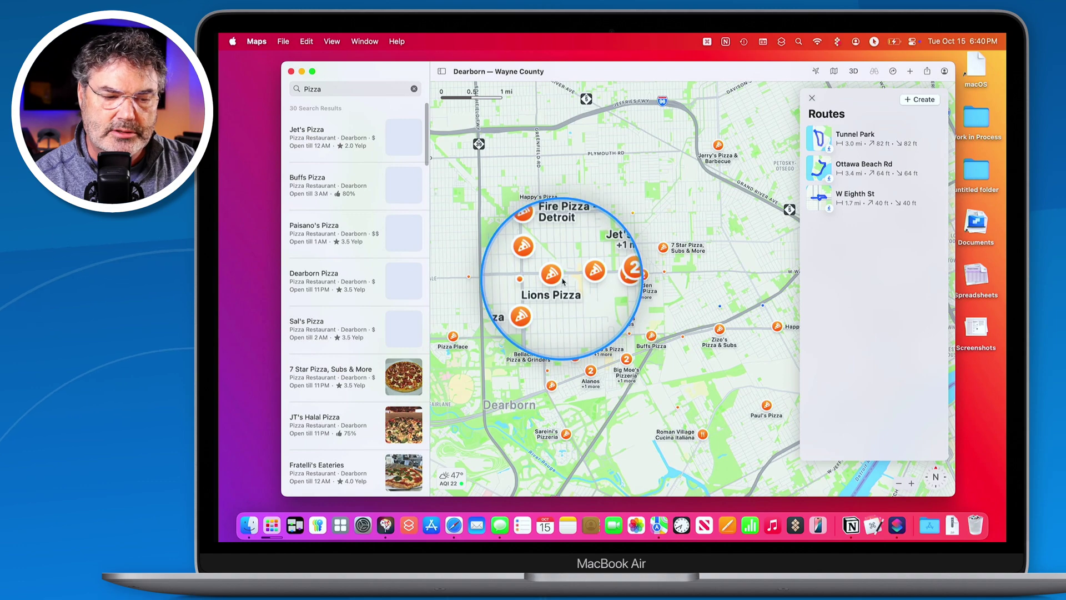
Move the map west across Michigan past Chelsea and Kalamazoo to Holland.
drag(562, 281, 729, 278)
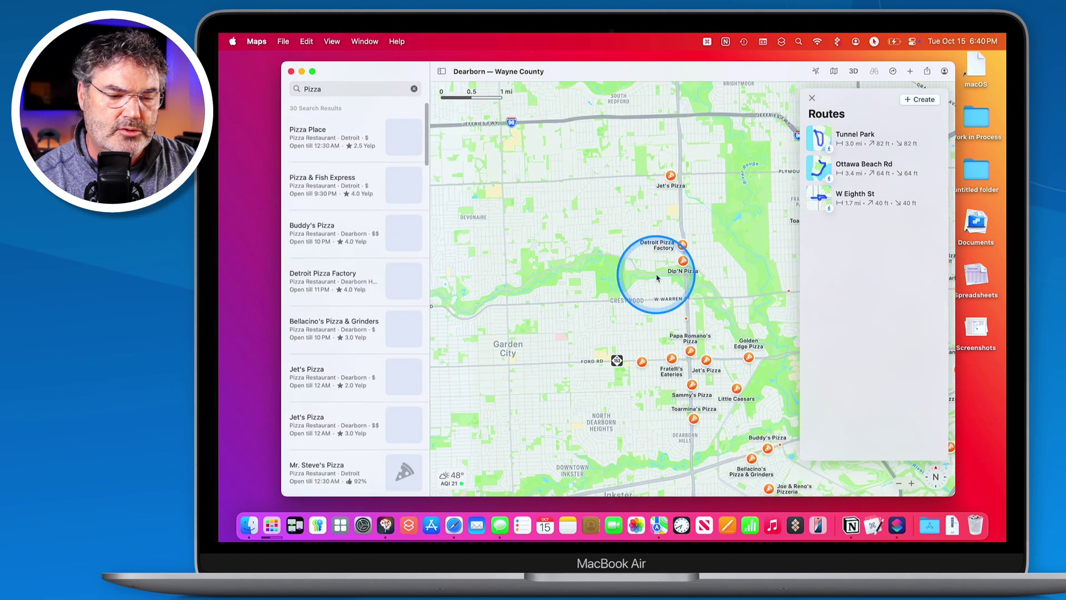
scroll(656, 276, down, 10)
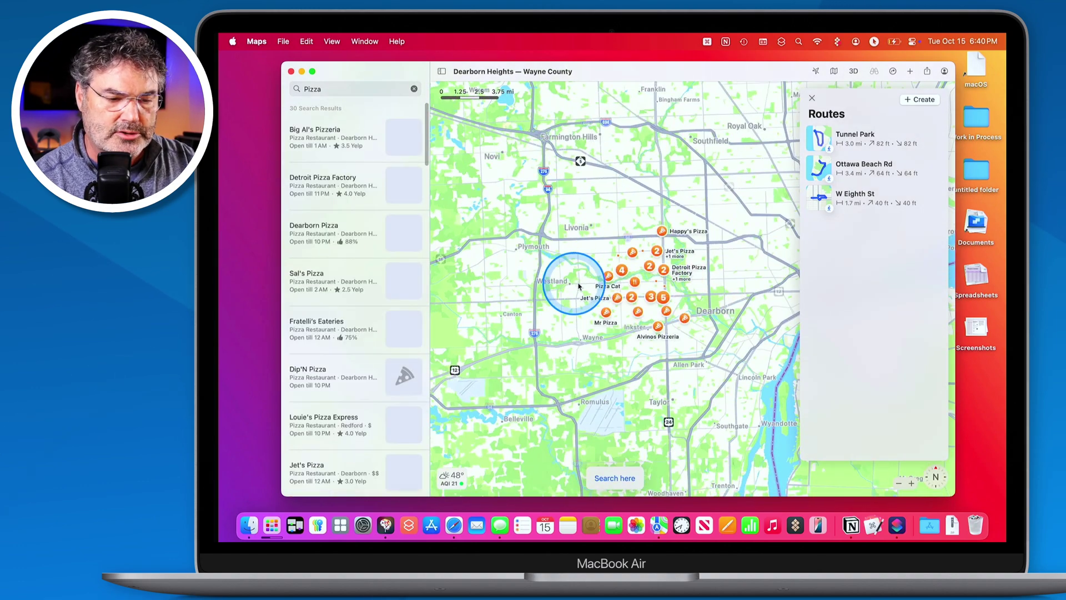
drag(535, 274, 653, 280)
drag(494, 266, 582, 290)
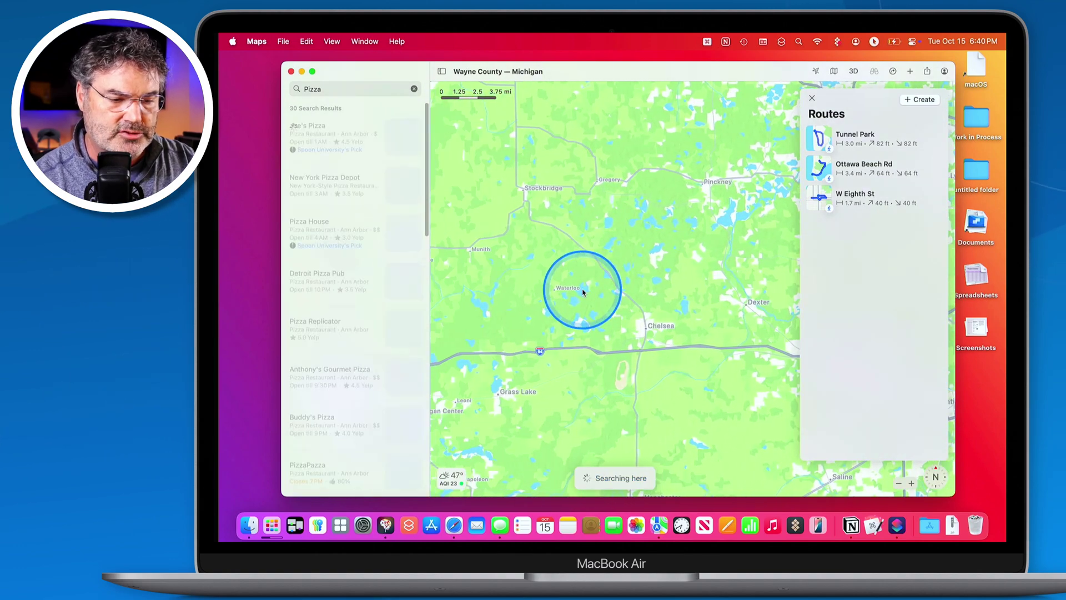
scroll(583, 290, down, 5)
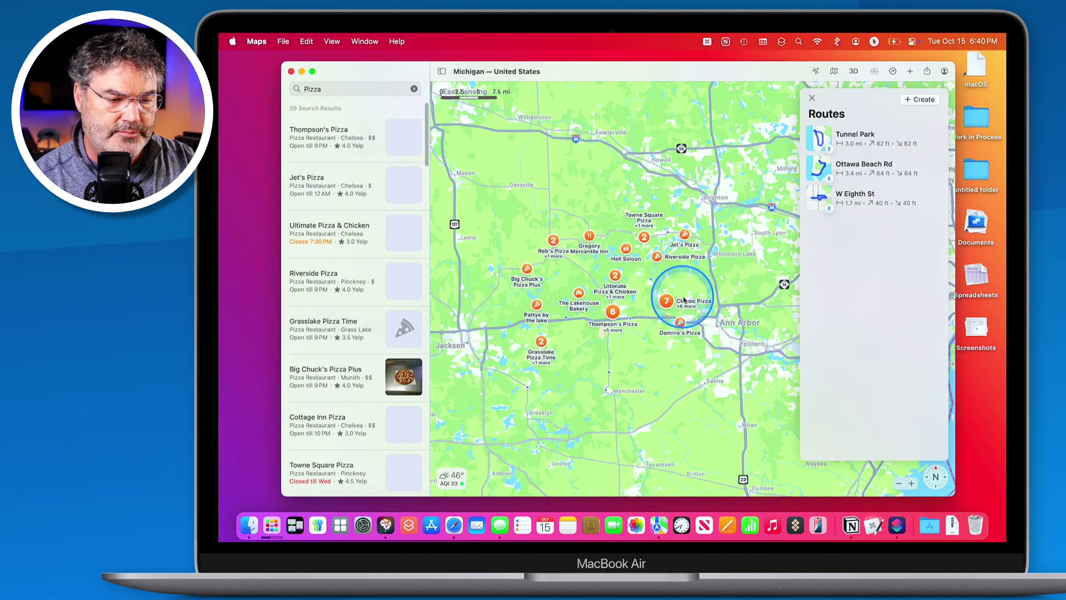
drag(518, 257, 684, 300)
drag(543, 255, 688, 268)
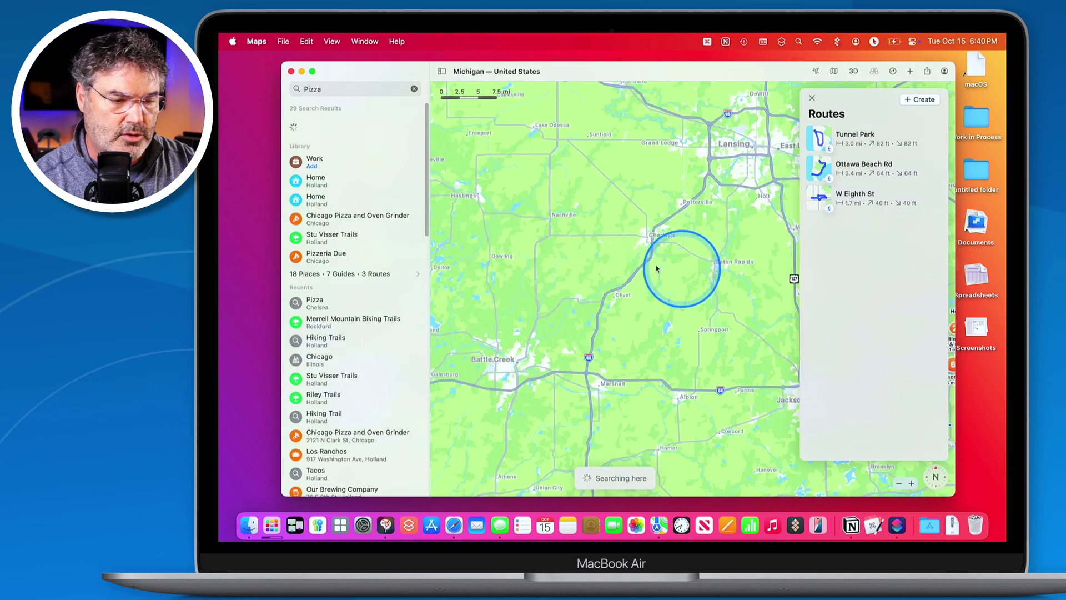
drag(566, 264, 692, 348)
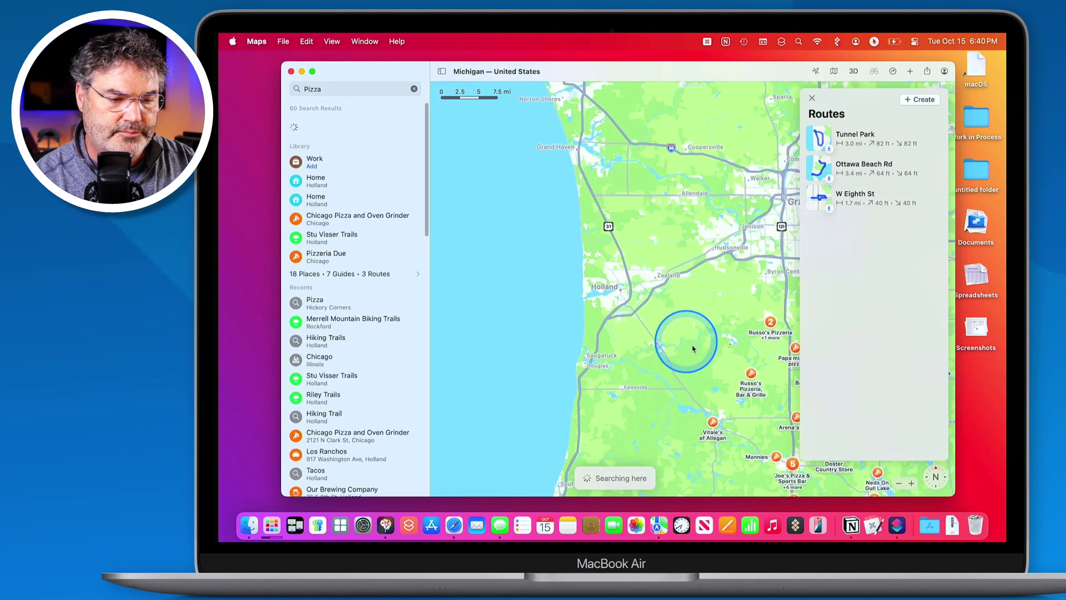
Zoom in on Holland and rerun the Pizza search there, getting 30 results led by Doebs Pizzeria.
double_click(629, 298)
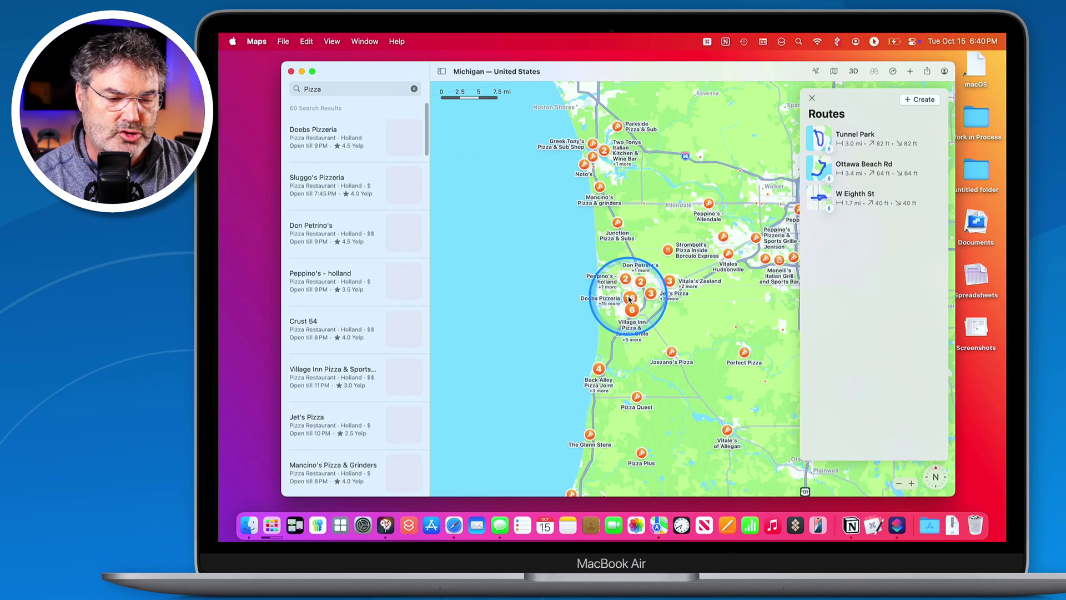
double_click(629, 299)
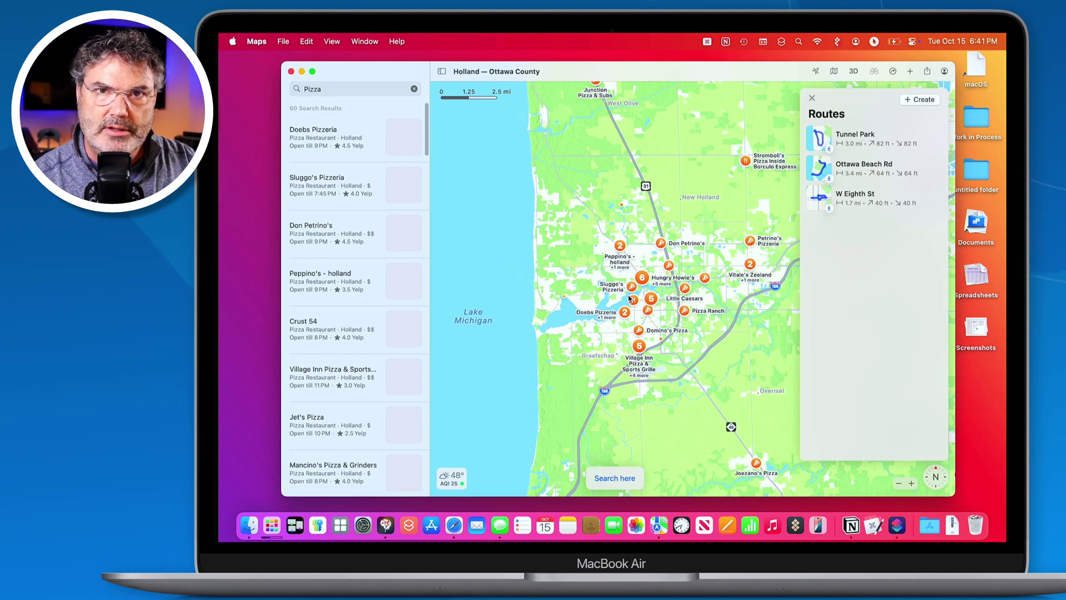
click(644, 285)
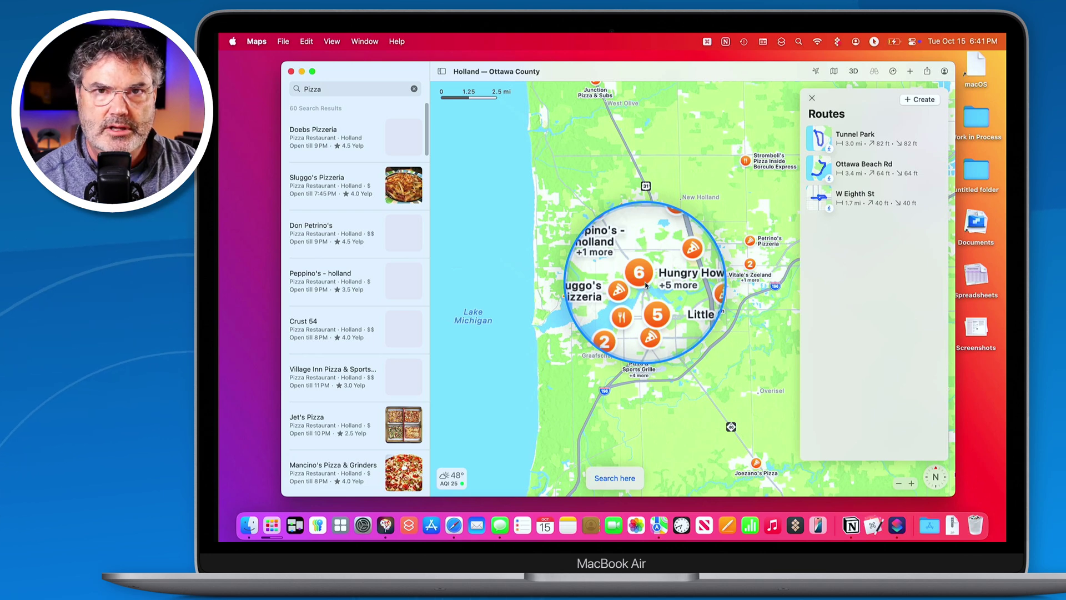
click(615, 478)
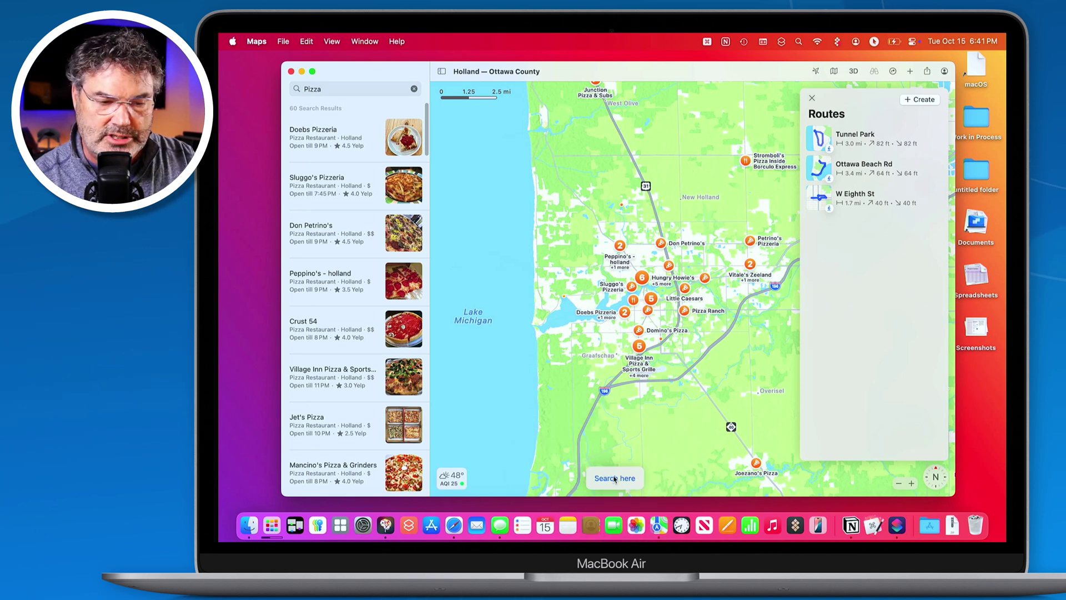
click(615, 478)
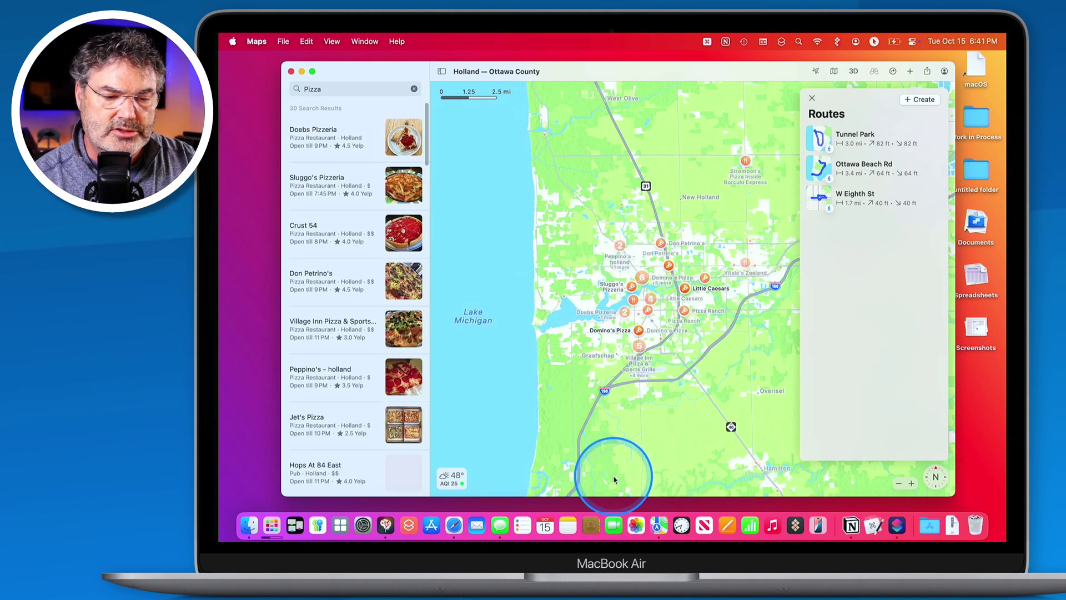